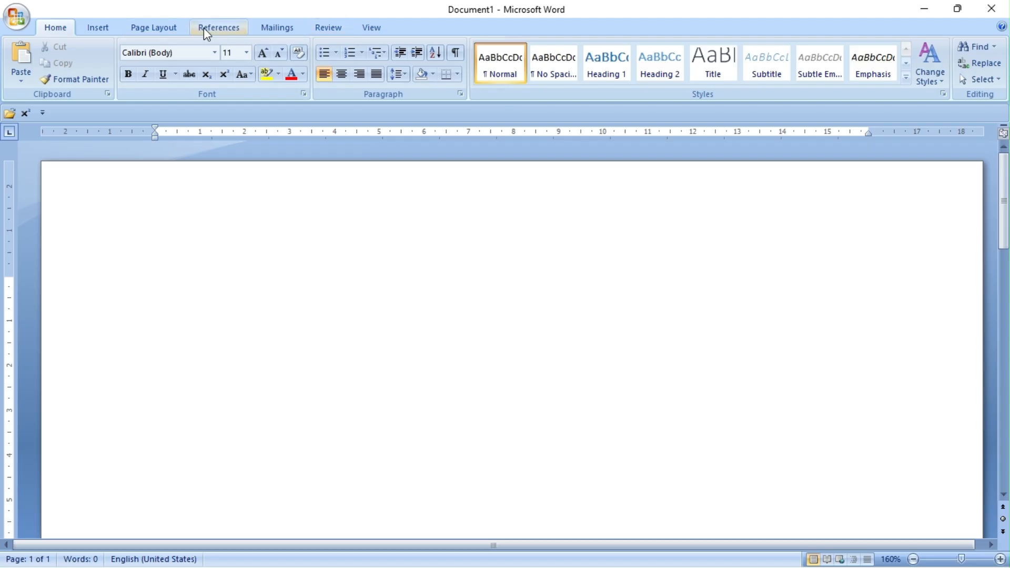
Fill the blank document with sample paragraphs using =rand(10).
click(223, 33)
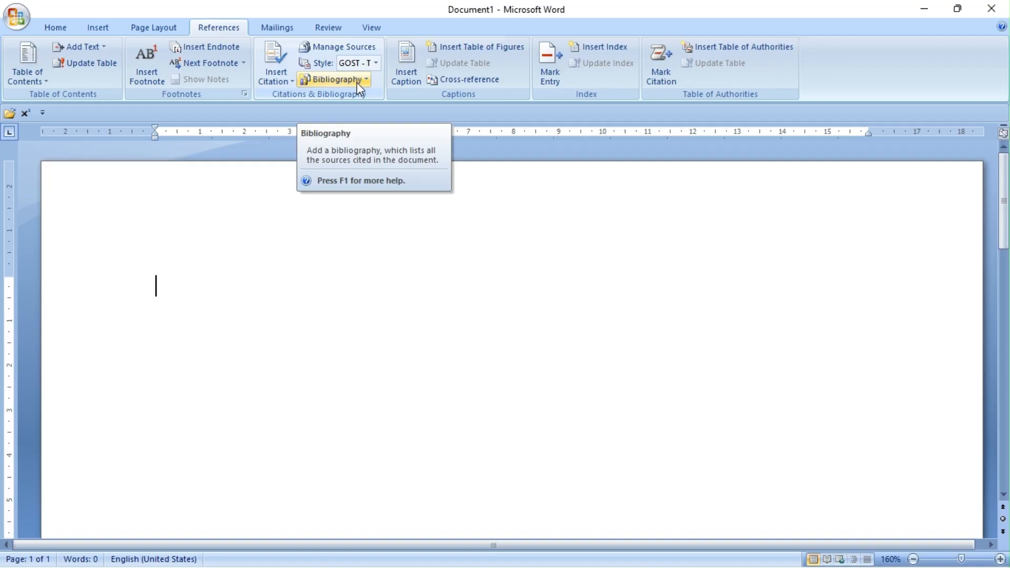
text(=rand(10))
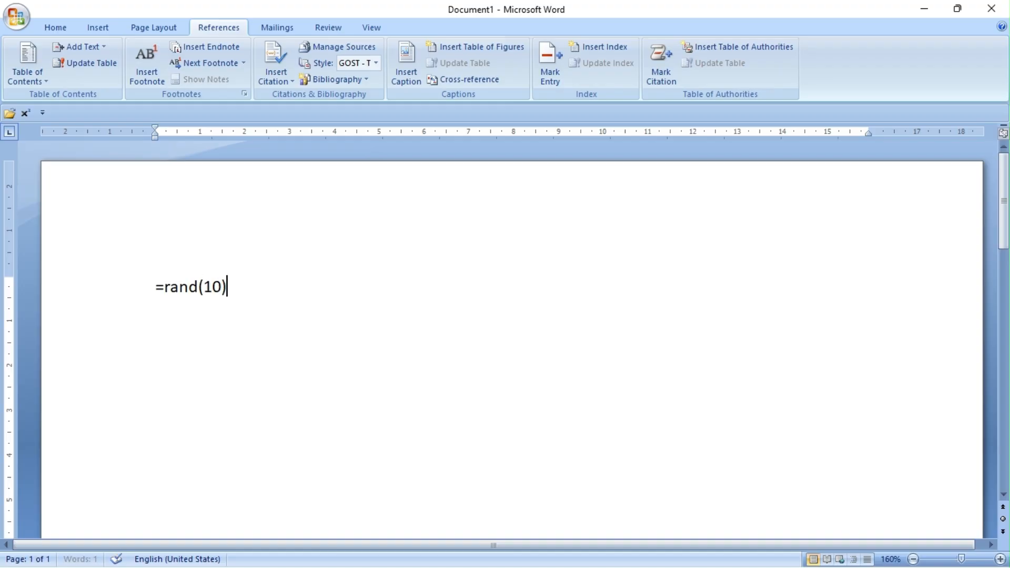
key(Return)
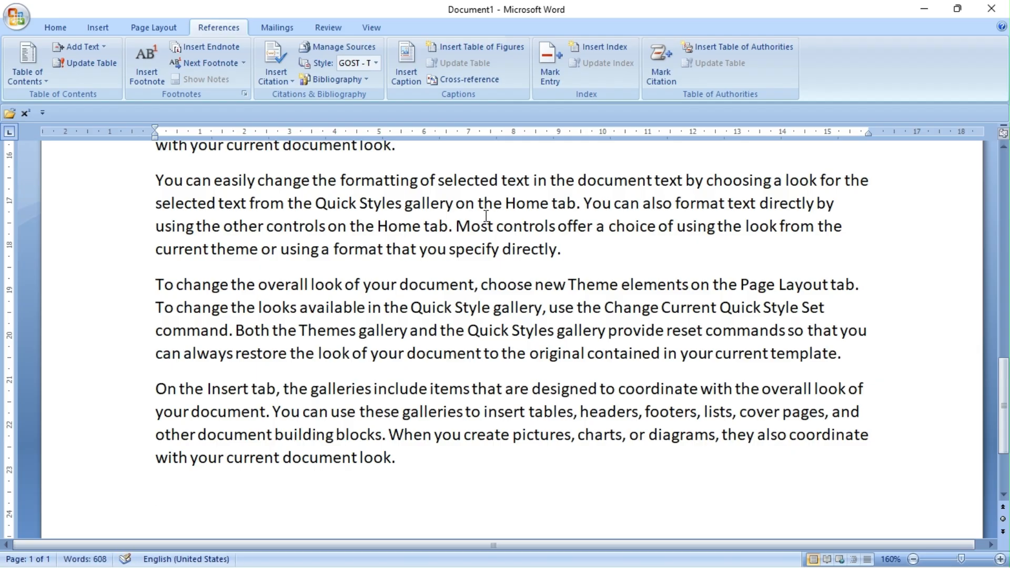
Format the fourth paragraph, beginning "On the Insert tab", in italic Arial.
scroll(439, 213, up, 15)
scroll(438, 214, down, 5)
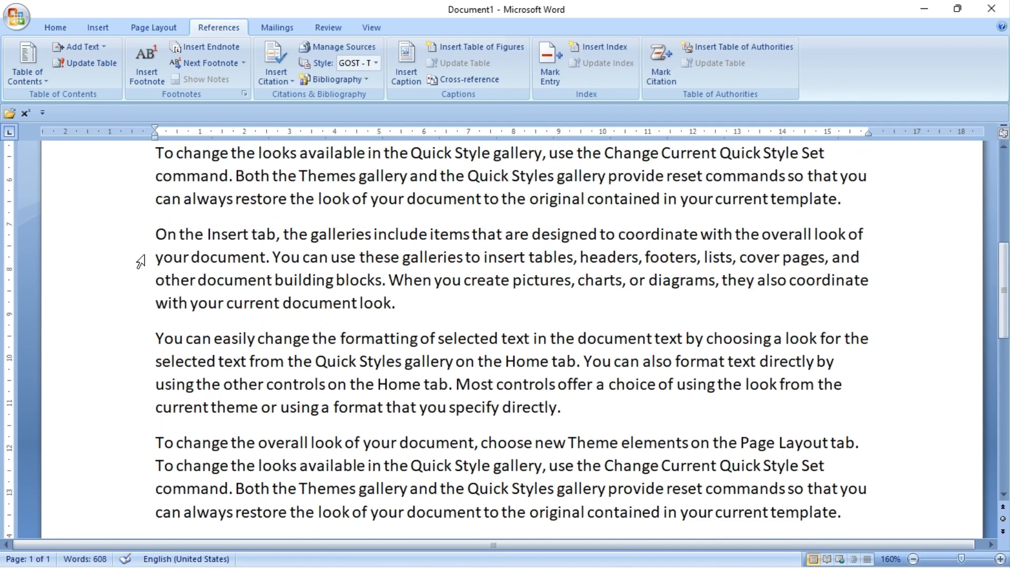
drag(157, 234, 411, 303)
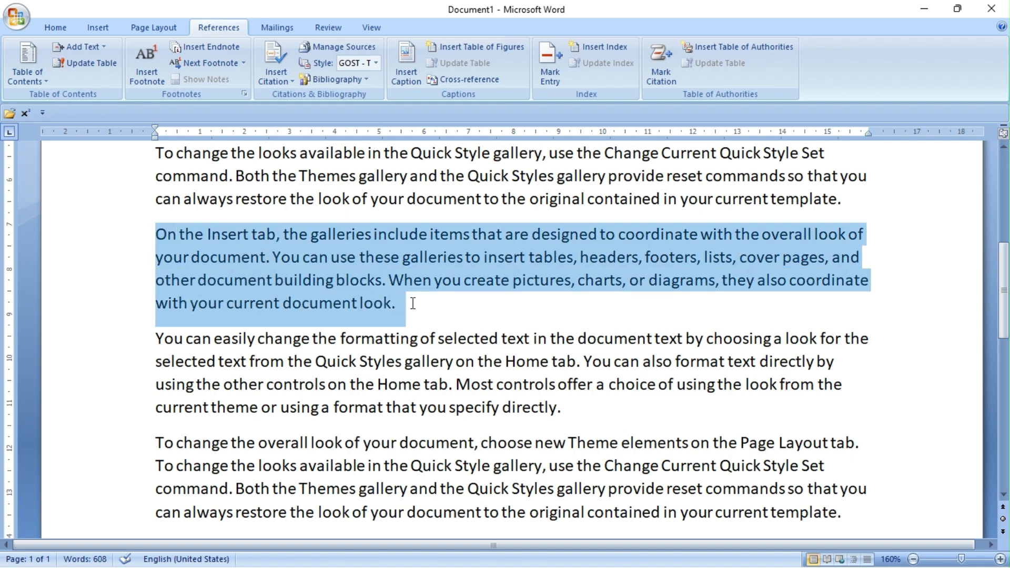
click(68, 26)
click(146, 75)
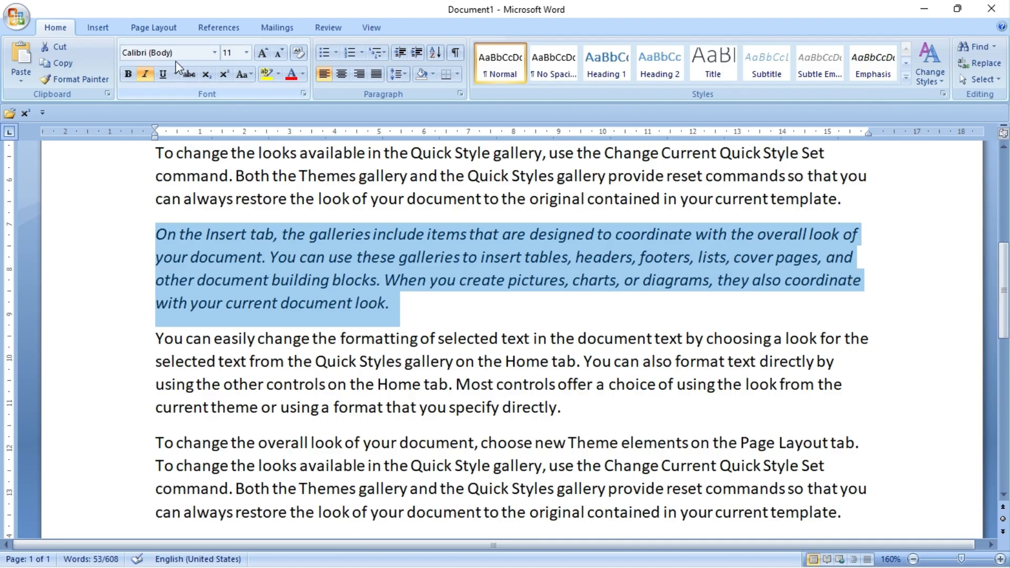
click(215, 52)
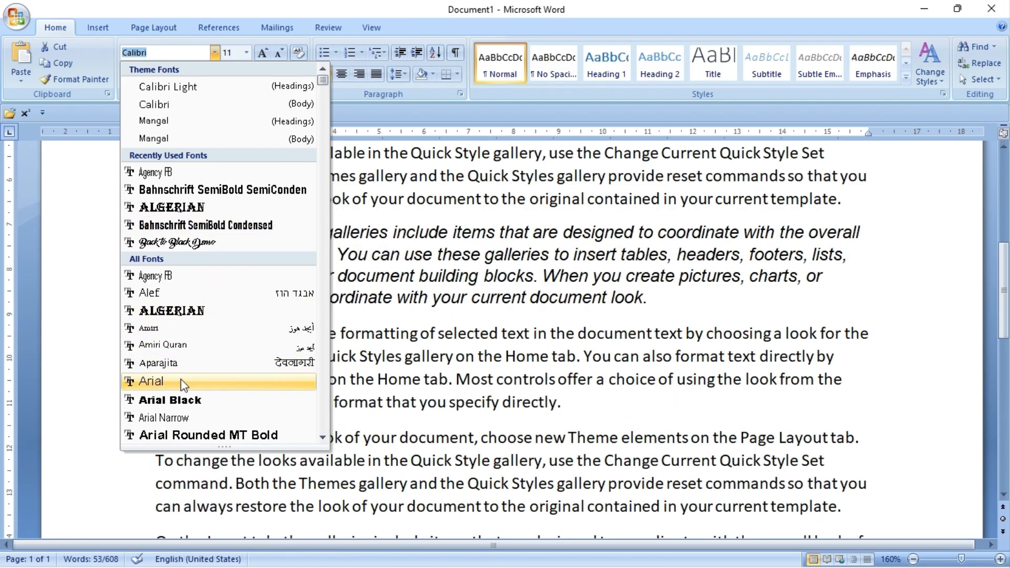
click(183, 382)
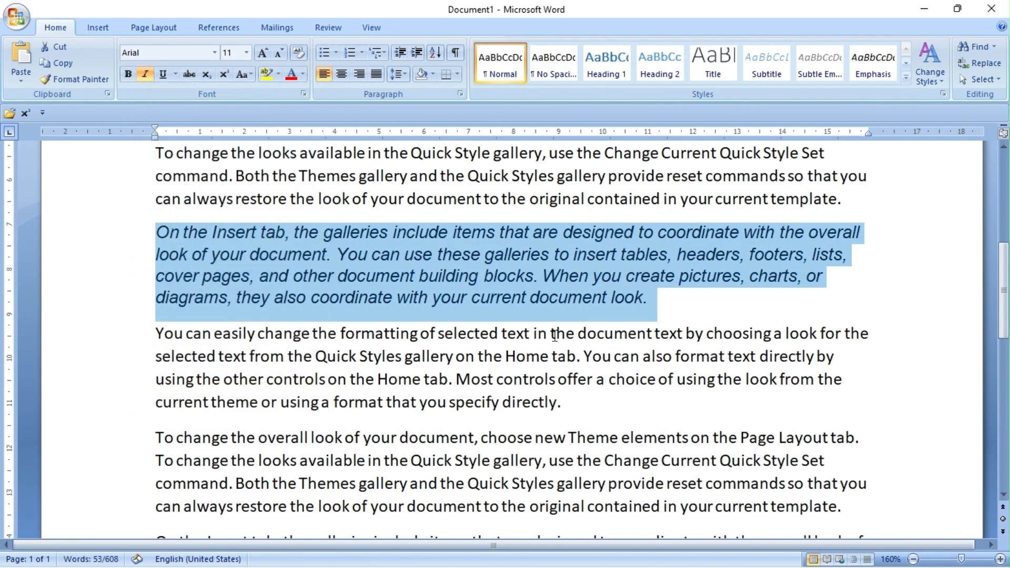
Start a new source for a citation at the end of the italic paragraph and move the Create Source dialog clear of the text.
click(681, 304)
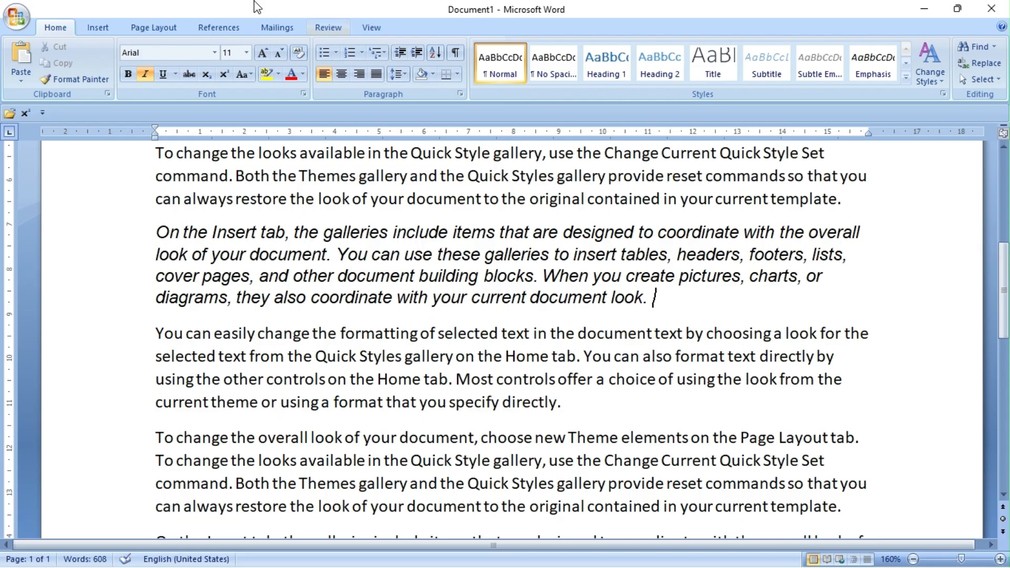
click(236, 24)
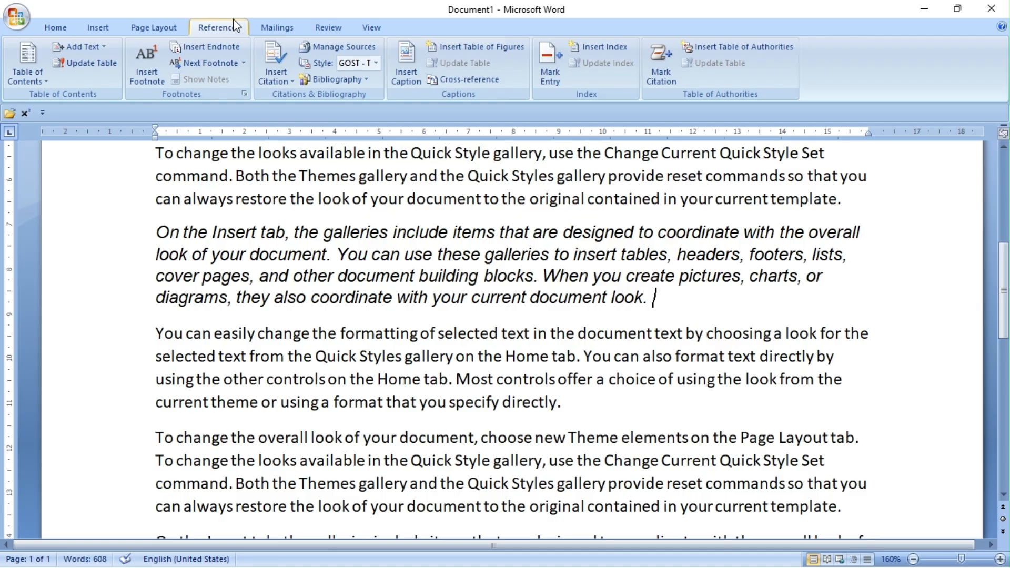
click(277, 57)
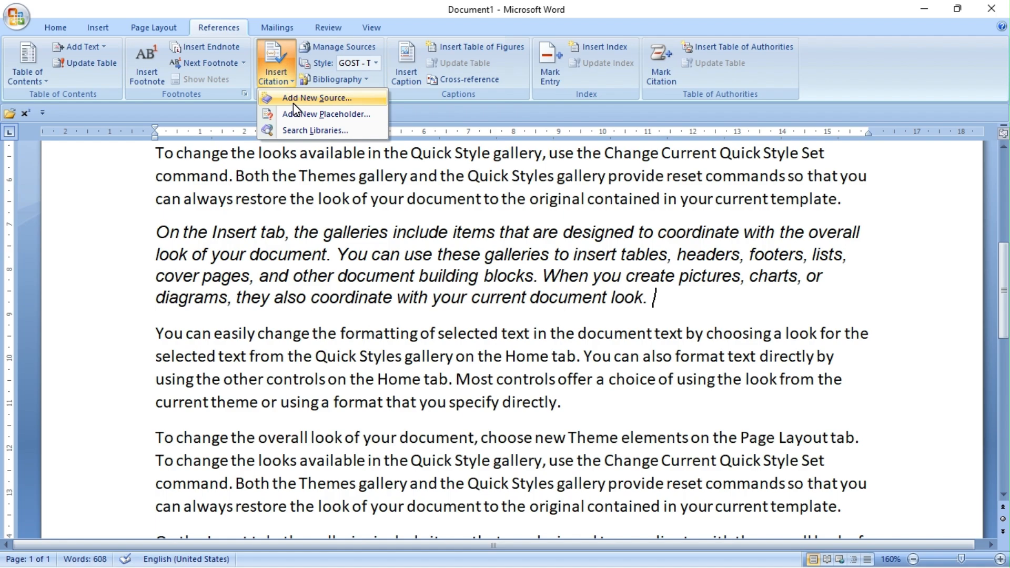
click(315, 98)
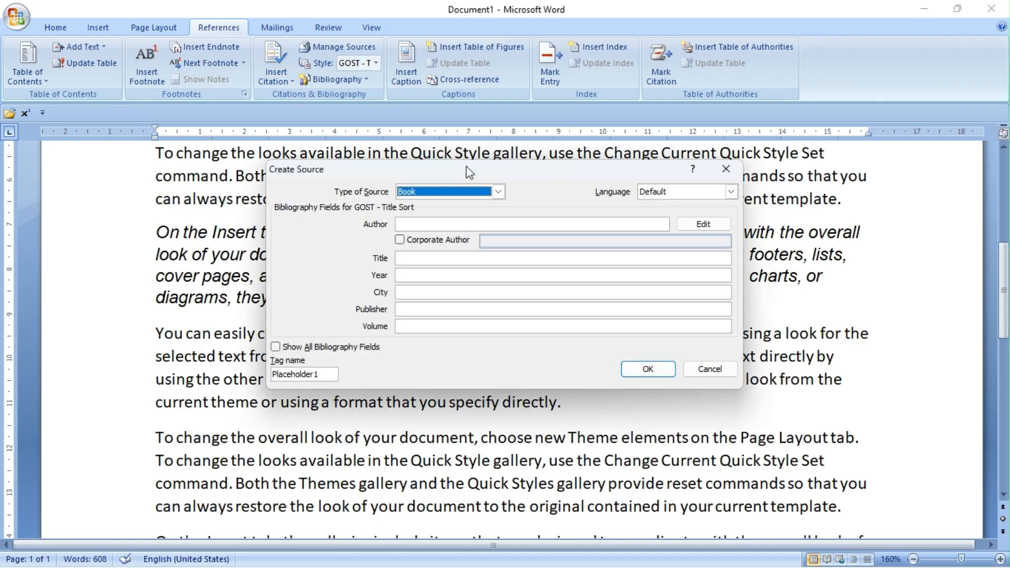
drag(506, 172, 491, 95)
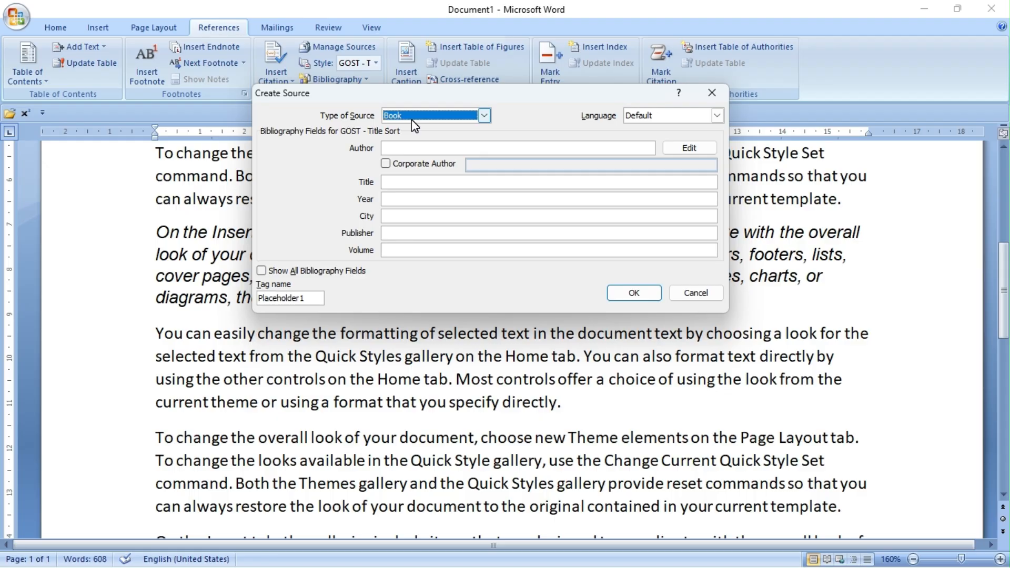
Look through the available source types for the new citation source.
click(483, 116)
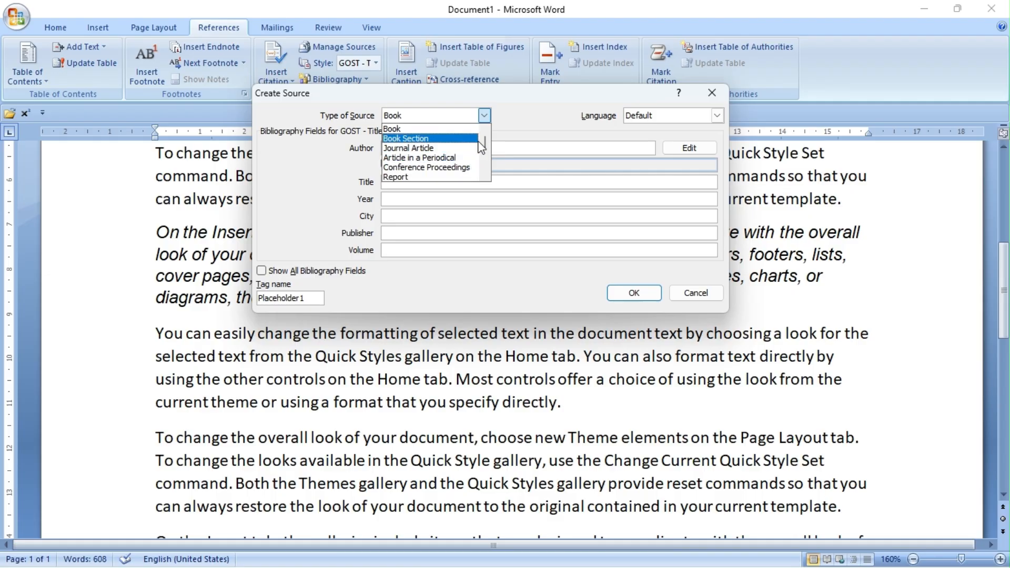
drag(485, 145, 484, 150)
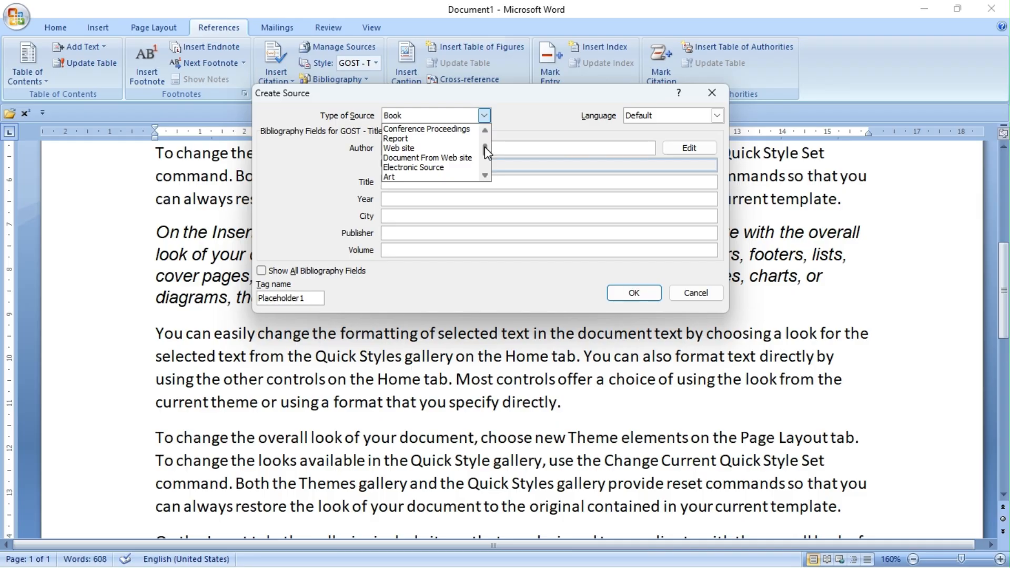
drag(484, 147, 482, 153)
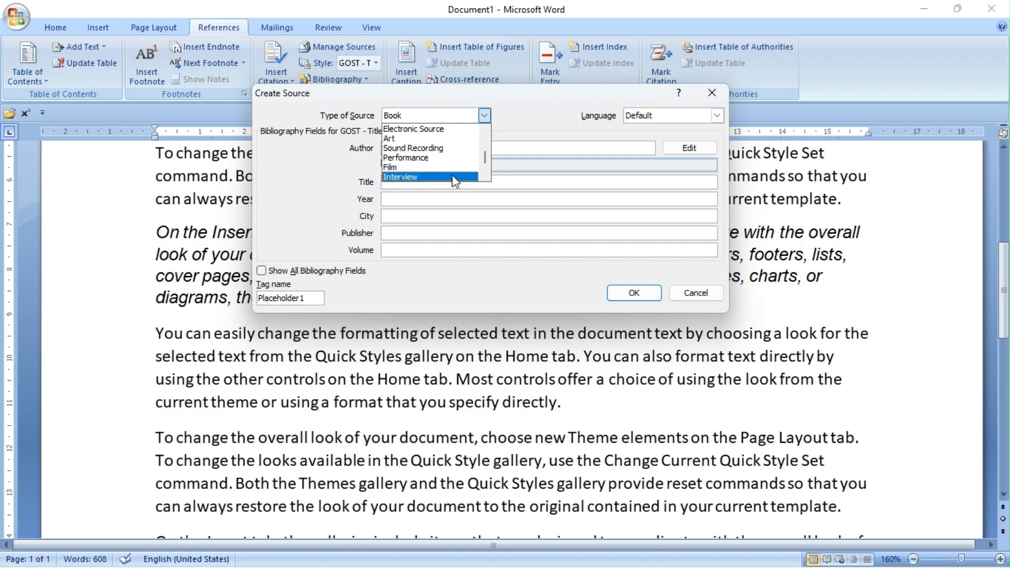
drag(483, 156, 482, 170)
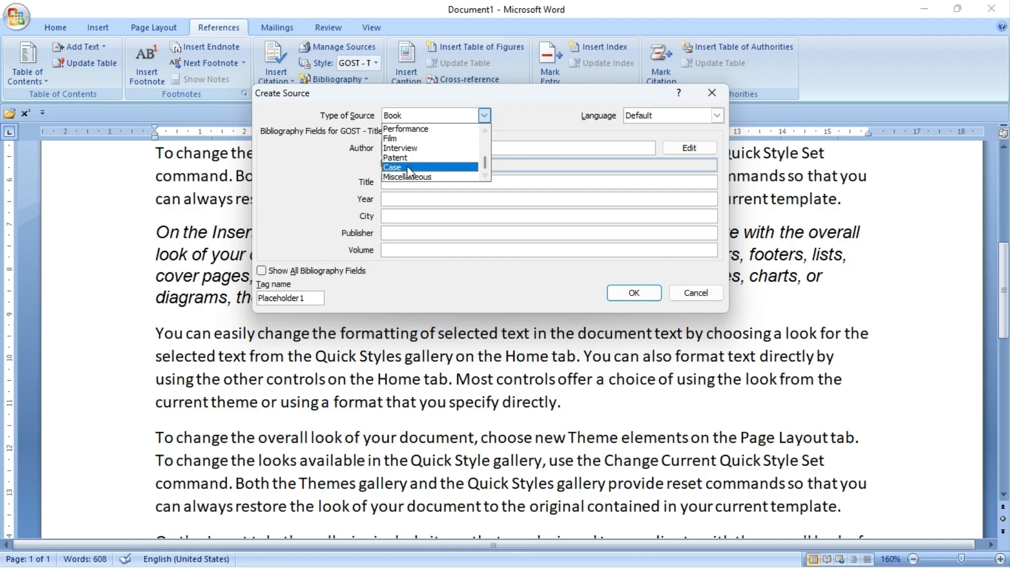
click(520, 127)
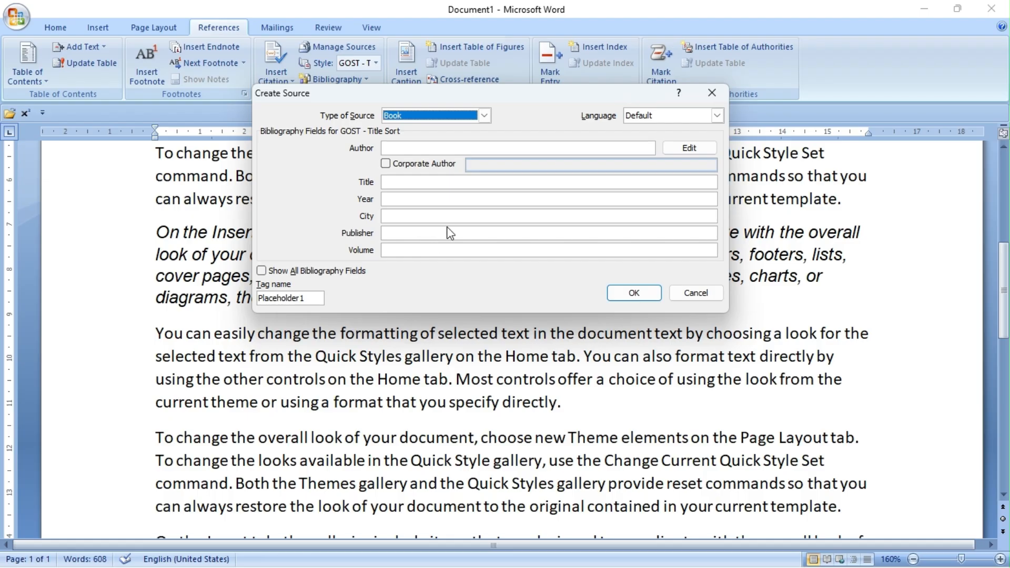
Try the Case and Film source types to compare which bibliography fields each one requires.
click(484, 116)
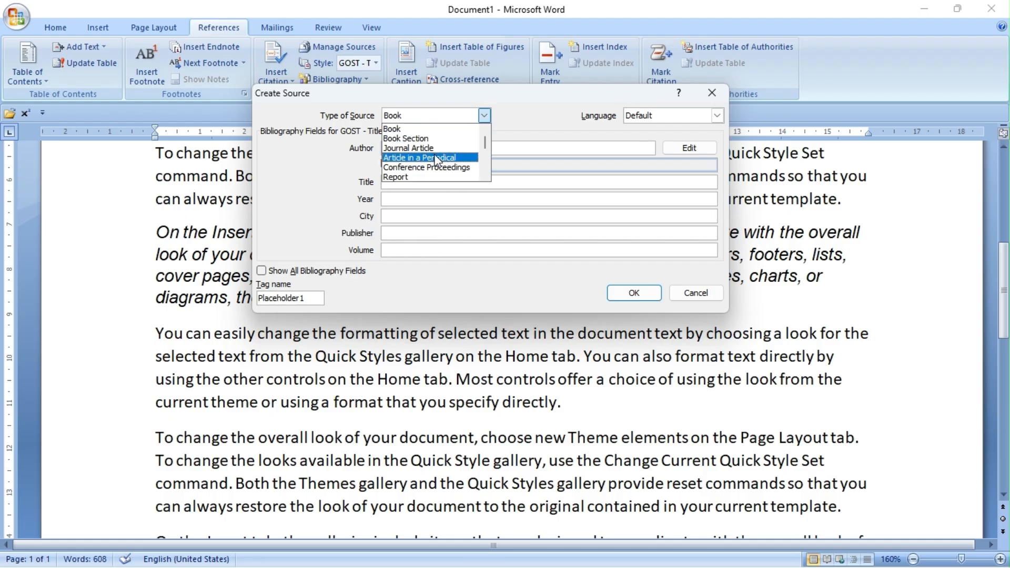
click(484, 164)
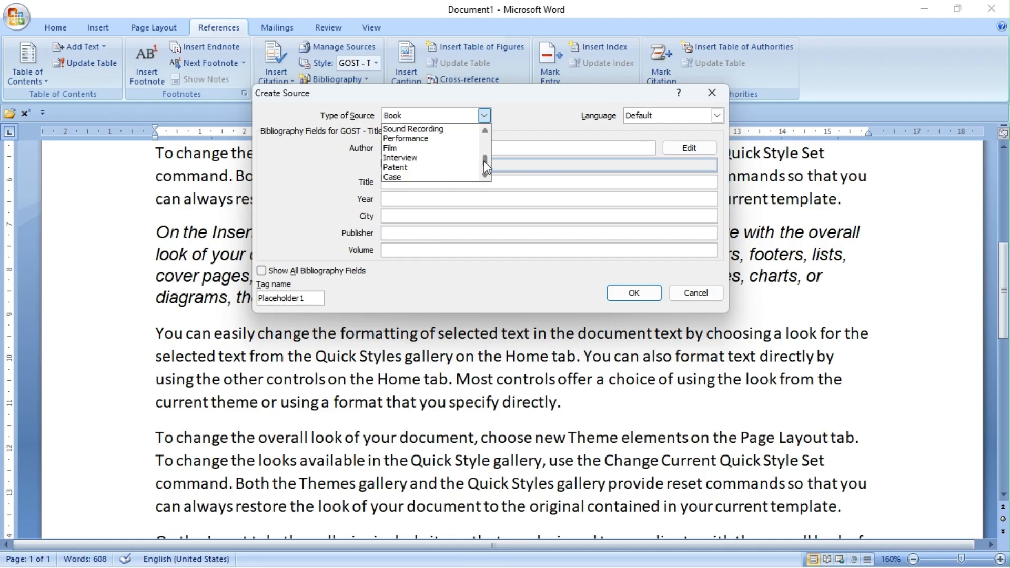
click(409, 177)
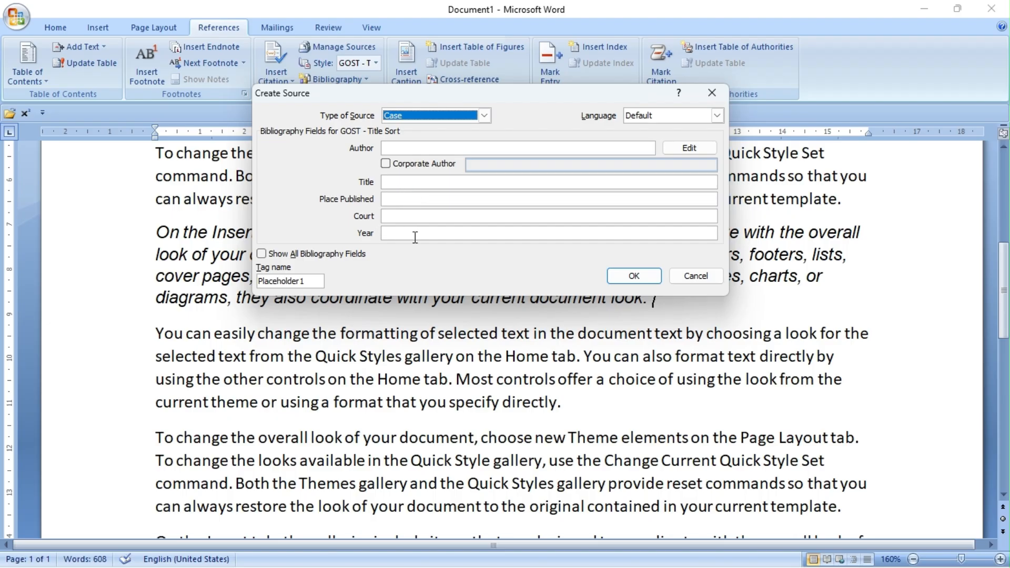
click(434, 110)
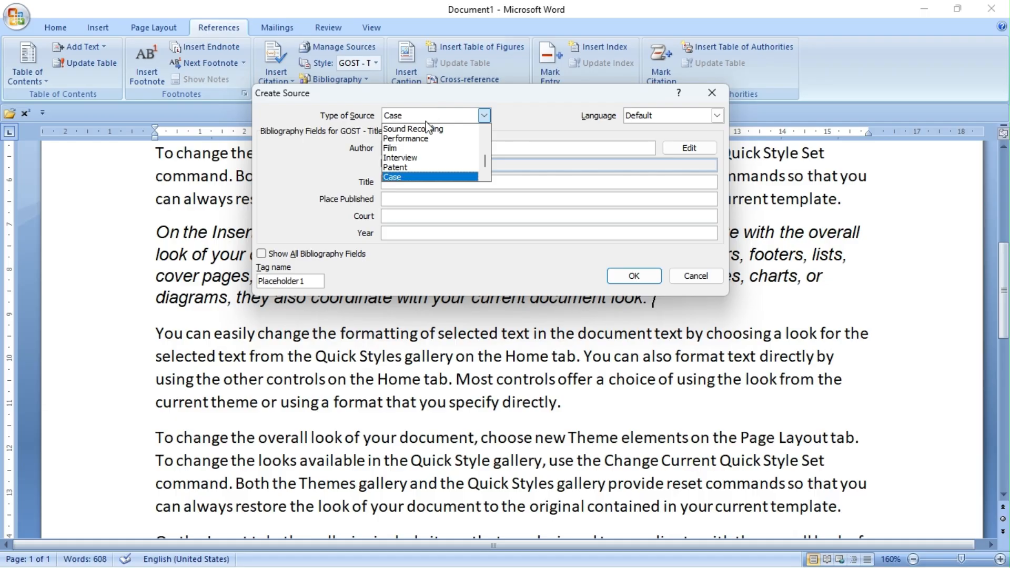
click(400, 148)
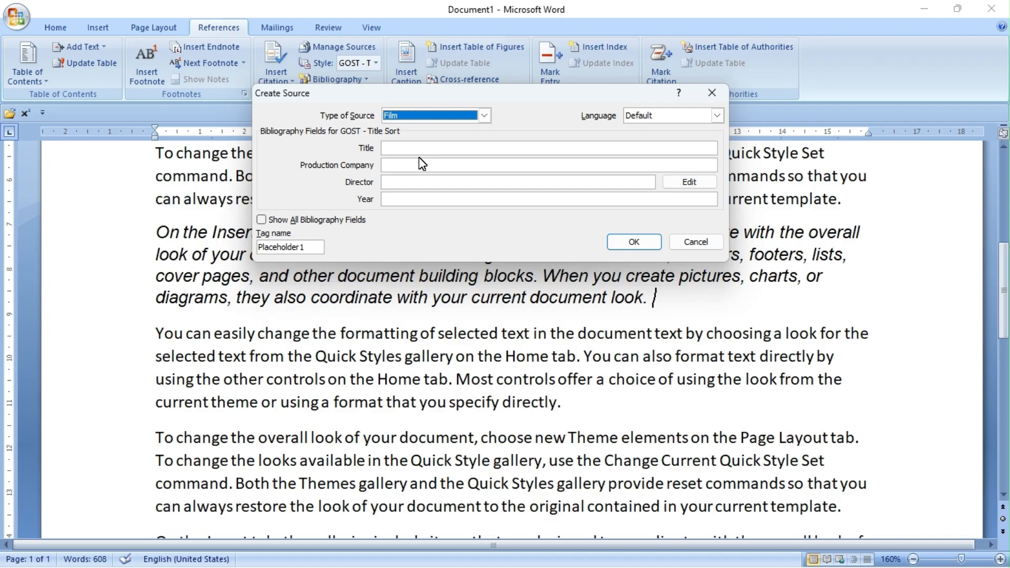
Set the type of source to Book.
click(451, 116)
click(483, 128)
click(484, 127)
click(484, 127)
click(484, 127)
click(483, 127)
click(483, 127)
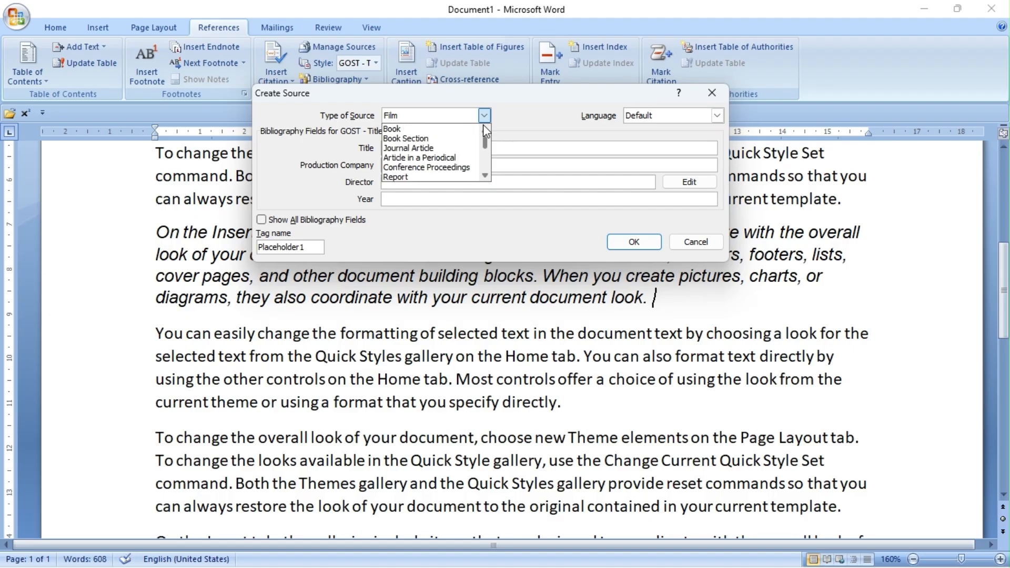
click(398, 130)
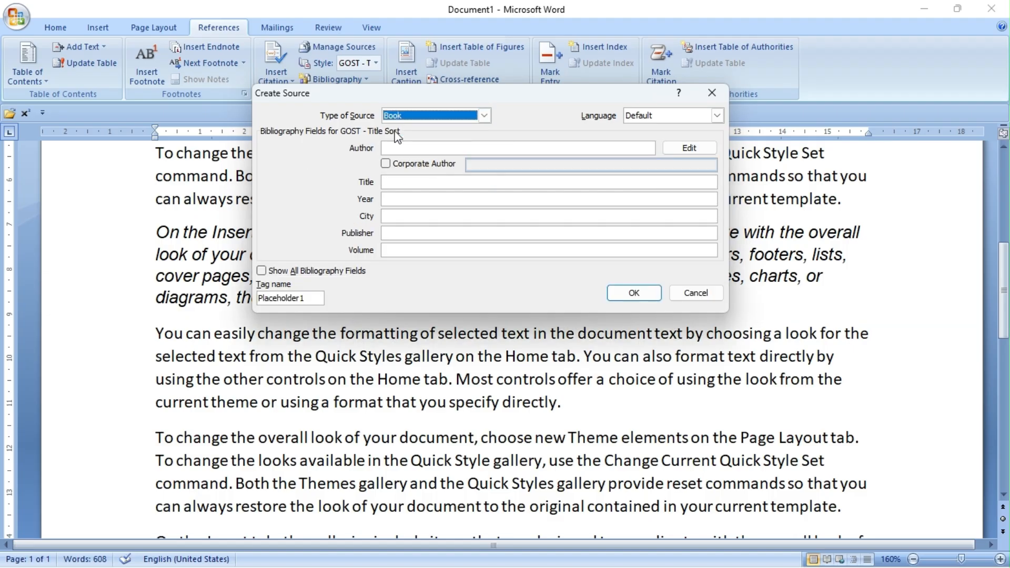
Enter the author's full name for the book source and mark it as a corporate author.
click(405, 149)
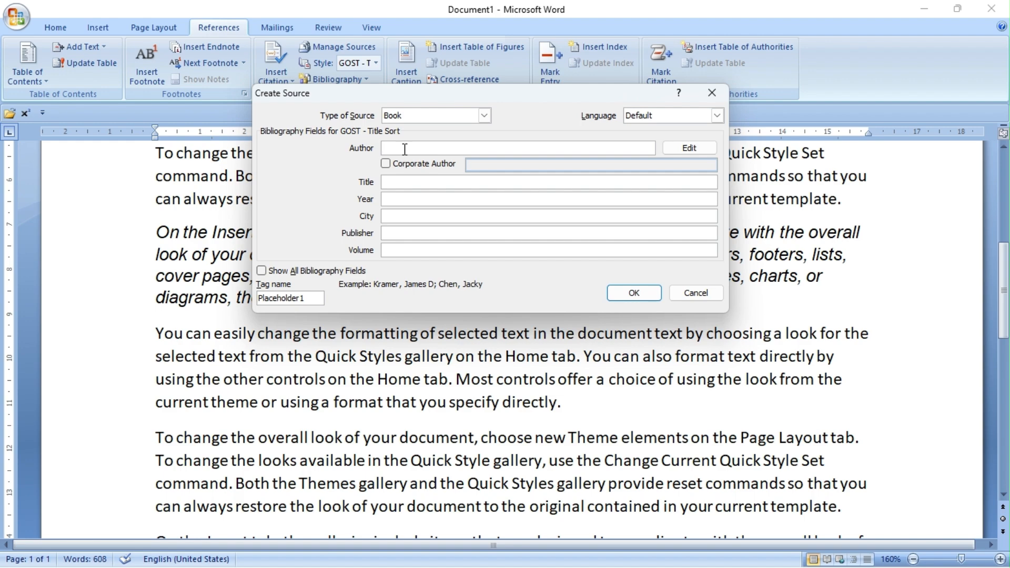
text(AJAY S)
click(387, 165)
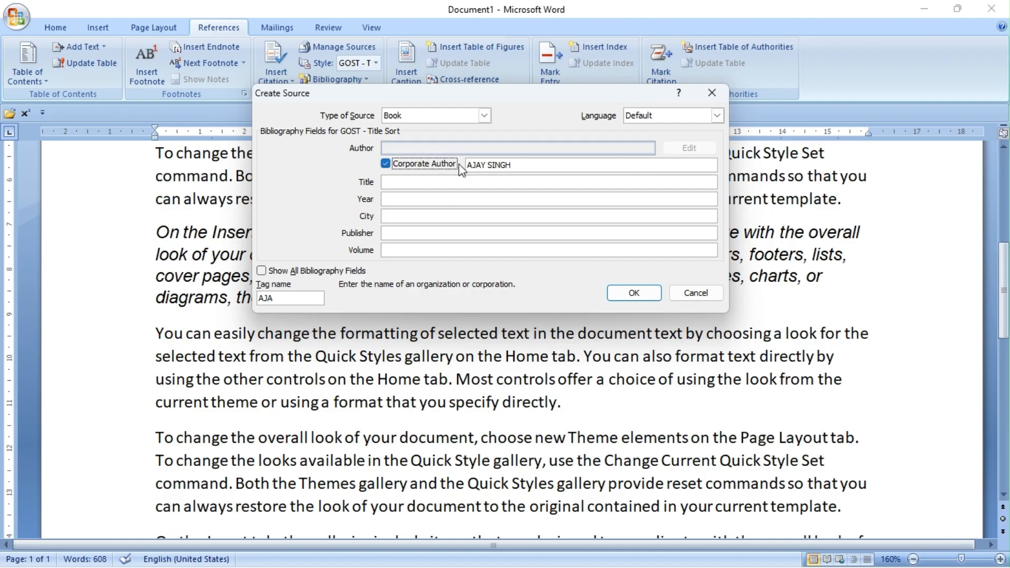
Set the book's title to BASIC COMPUTER and its year to 2020.
click(395, 184)
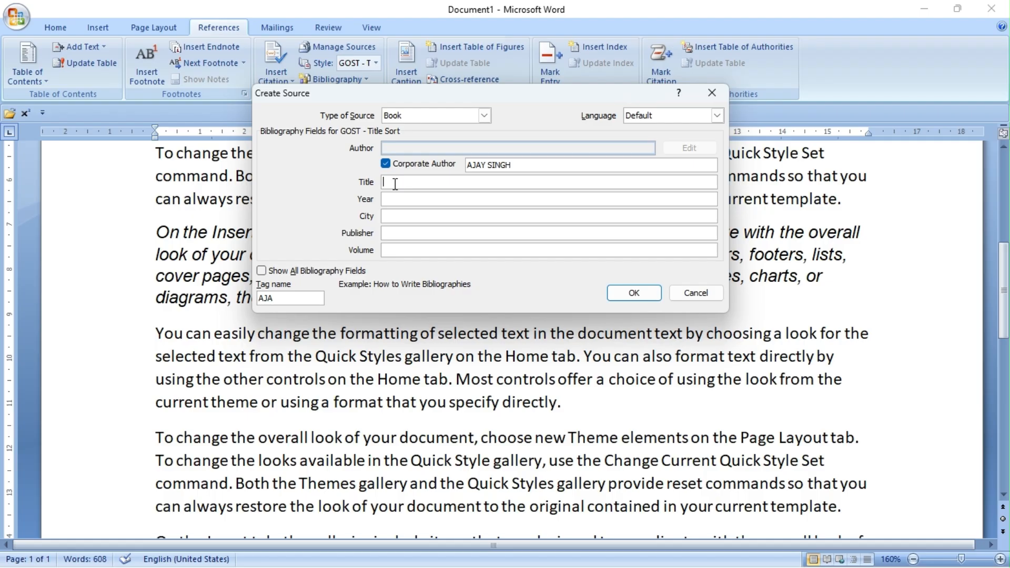
text(CO)
key(BackSpace)
key(BackSpace)
text(BASIC COMPUTER)
click(430, 200)
text(2020)
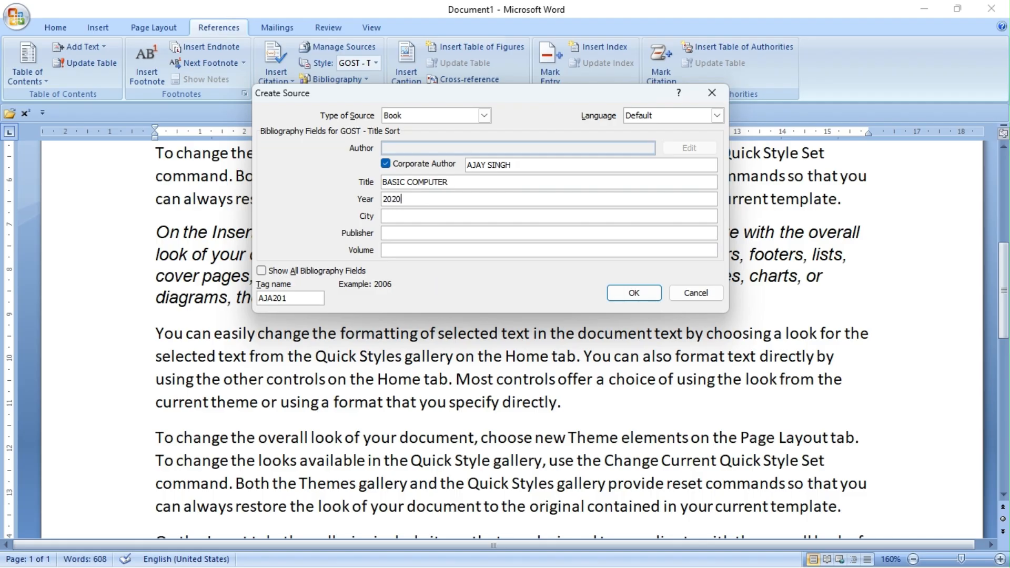
Complete the publication details with city AGRA, publisher MASTERMIND and volume 1.
key(Tab)
text(AGRA)
key(Tab)
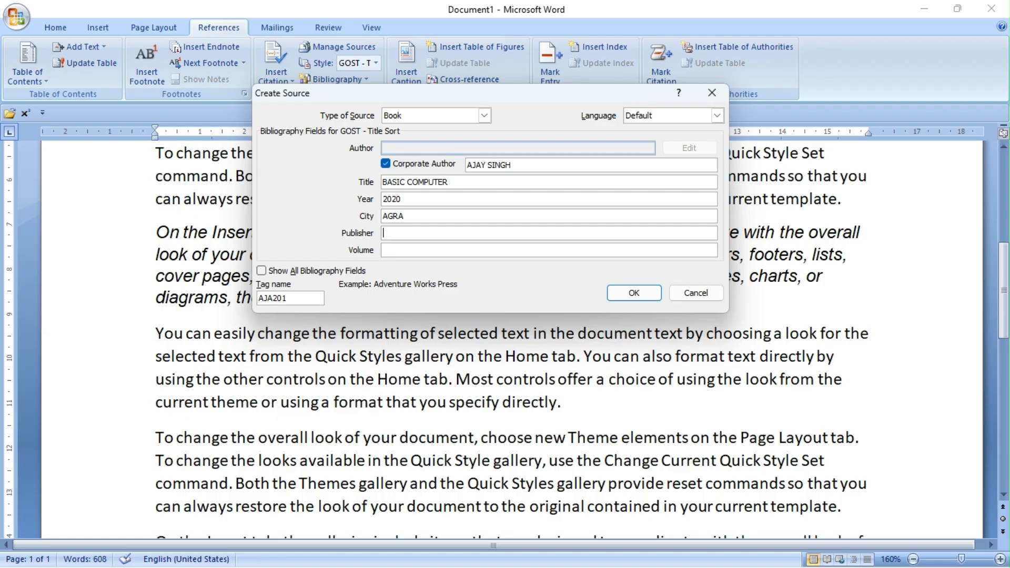
text(MASTERMIND)
key(Tab)
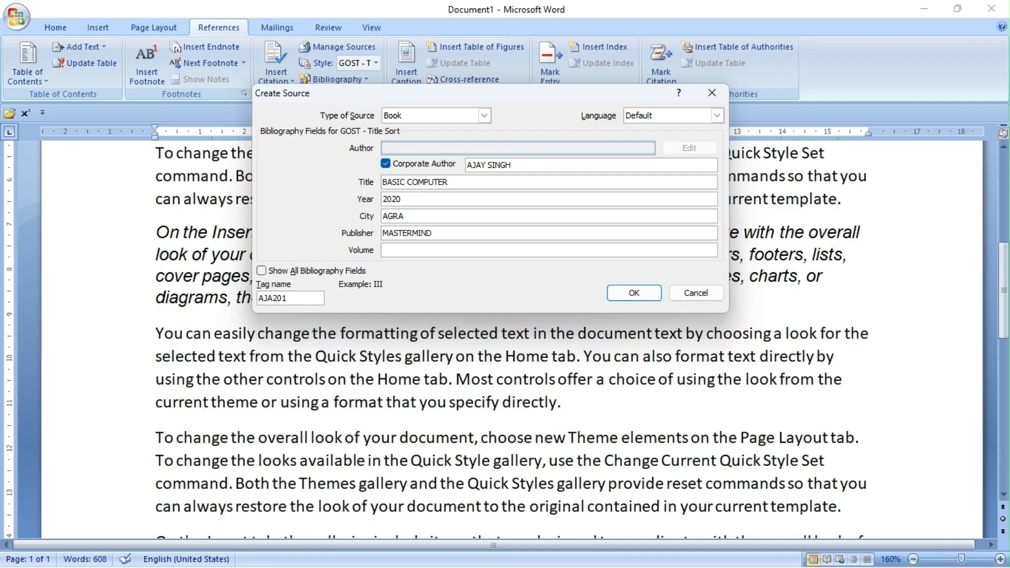
text(1)
Show all bibliography fields to review the additional and recommended ones, and return to the short field list.
click(262, 270)
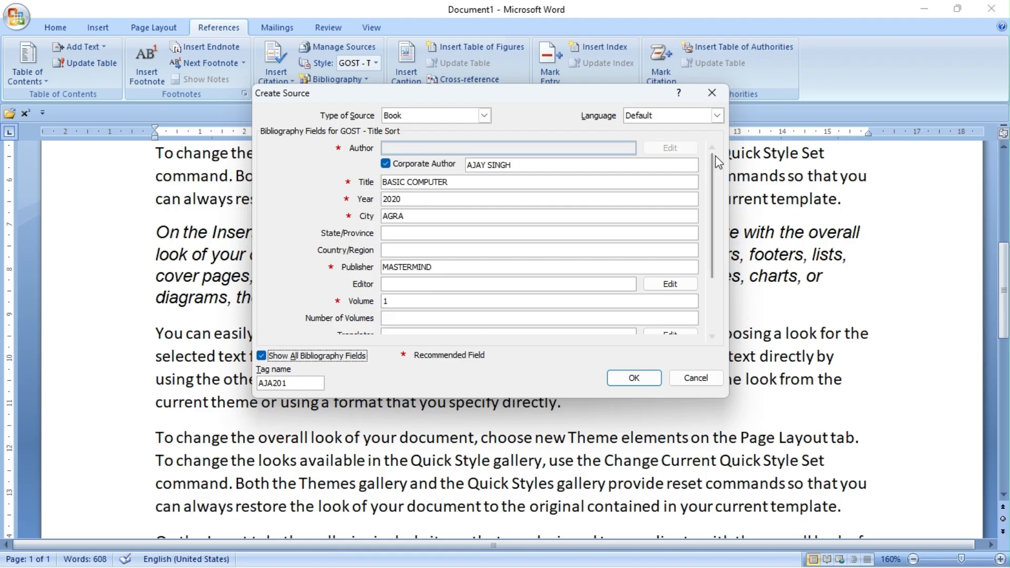
drag(713, 174, 716, 226)
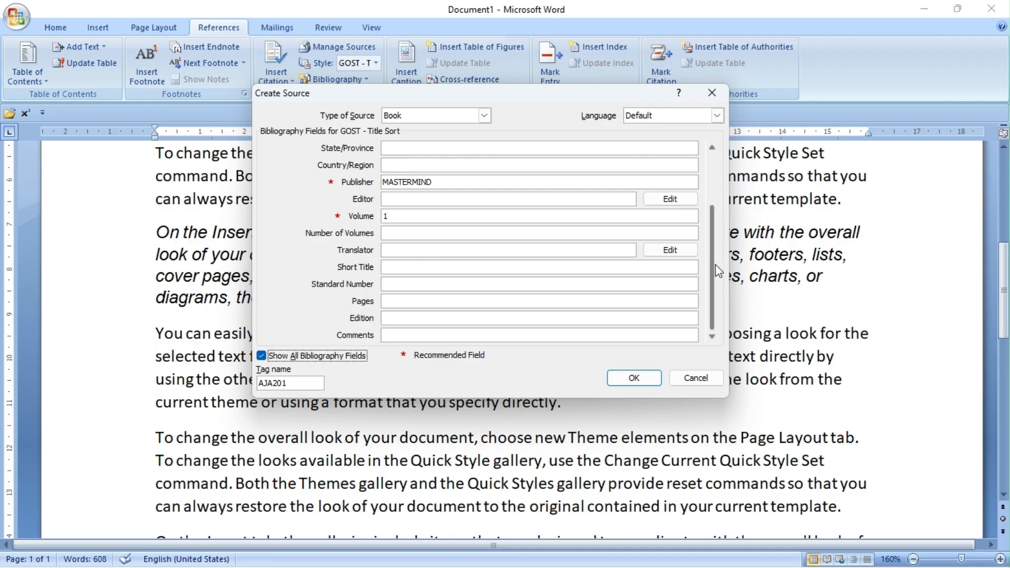
drag(718, 270, 710, 186)
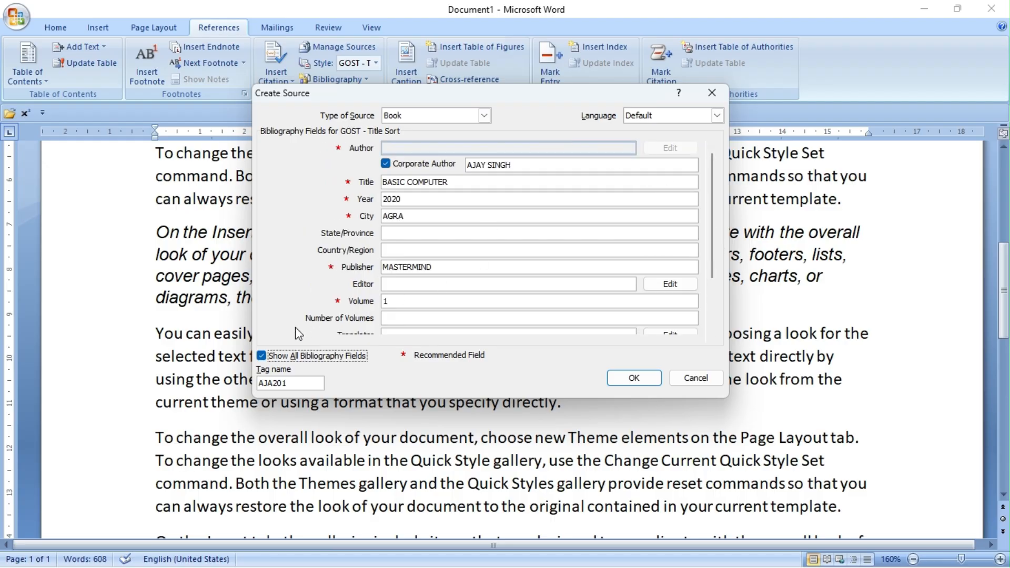
click(262, 356)
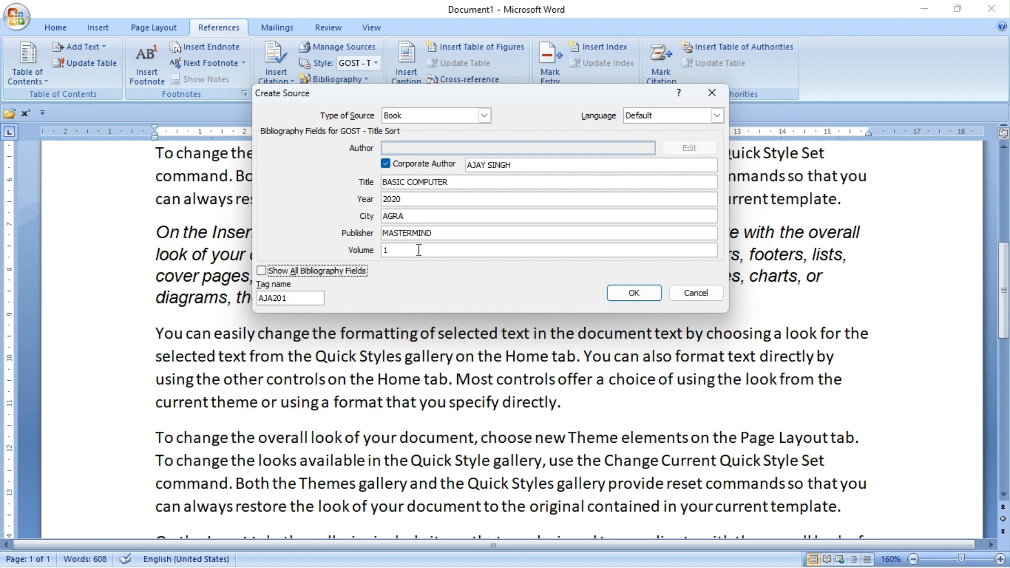
Confirm the new book source to insert its citation at the end of the italic paragraph.
click(643, 294)
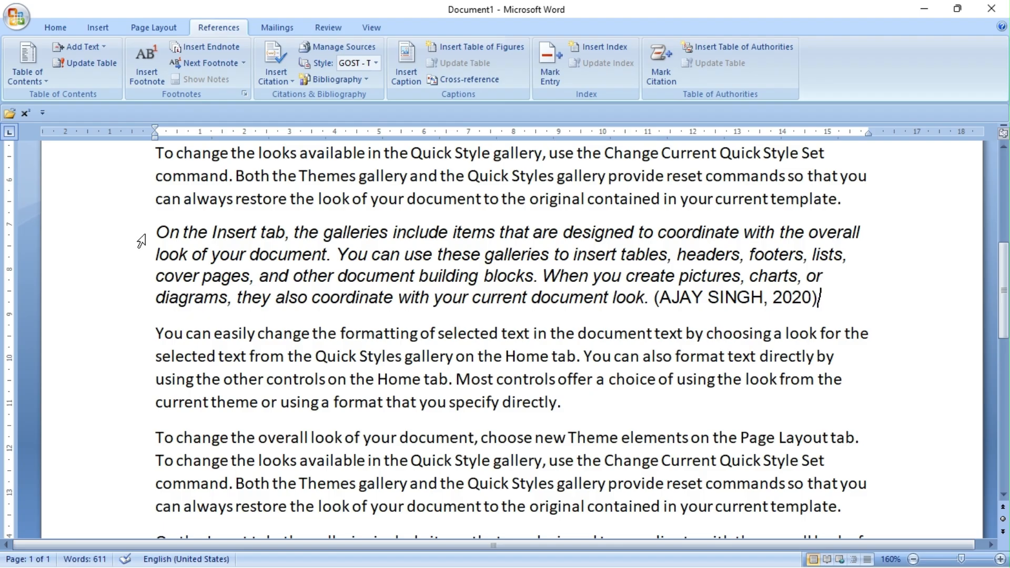
drag(155, 233, 831, 297)
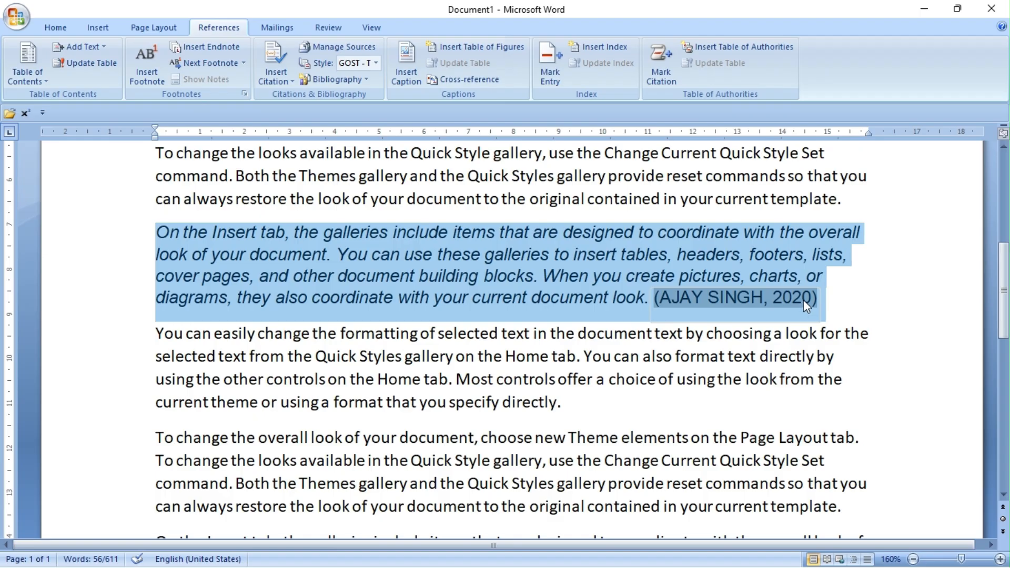
click(836, 296)
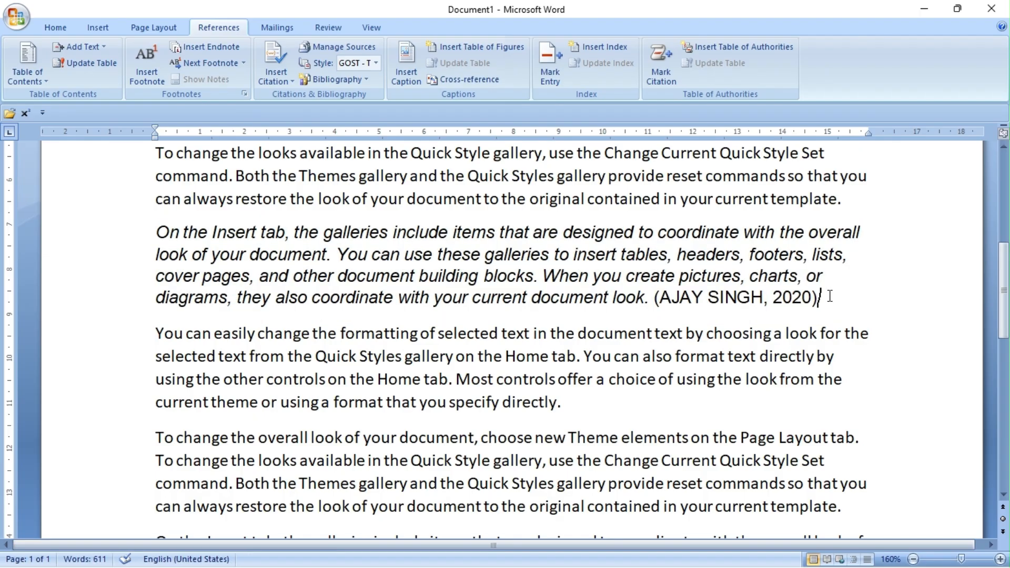
click(820, 296)
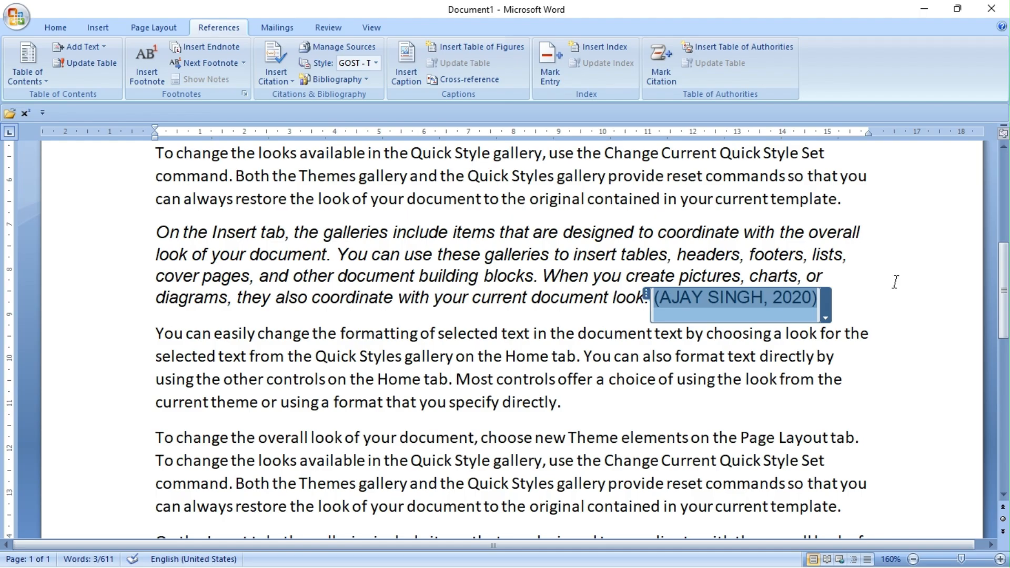
click(868, 320)
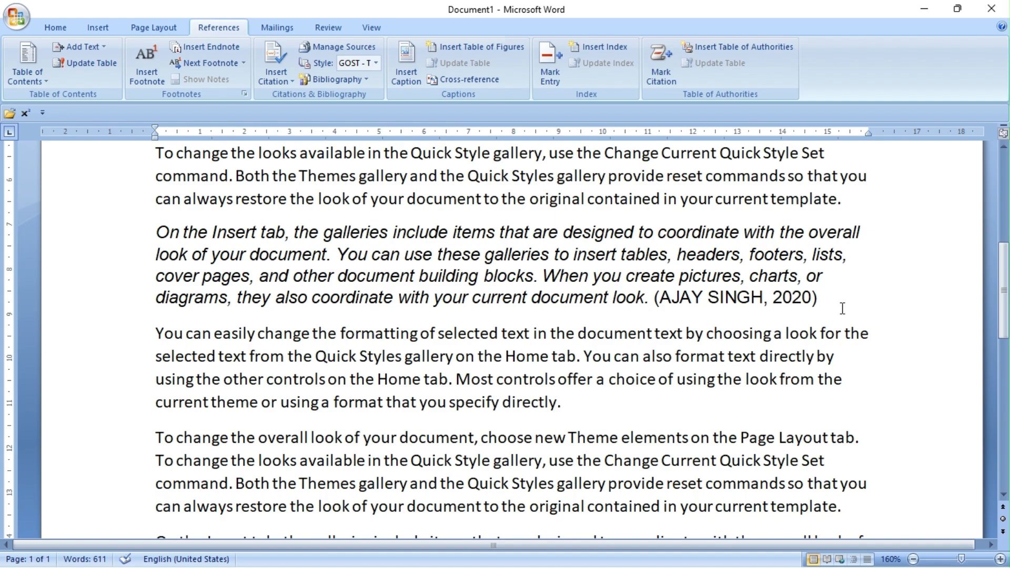
Insert the built-in Bibliography on a new line below the cited italic paragraph and remove the extra blank line after it.
key(Return)
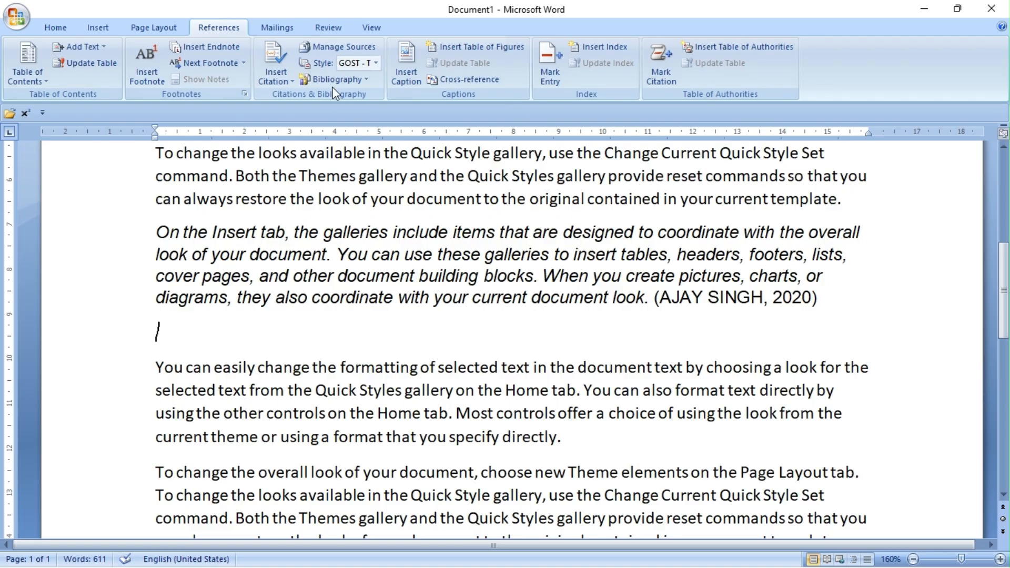
click(347, 80)
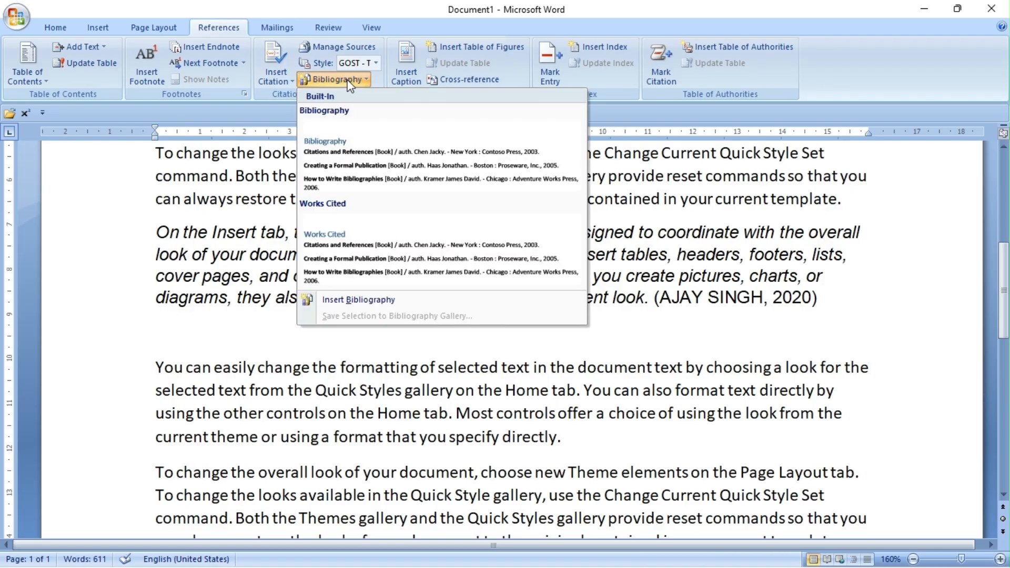
click(380, 154)
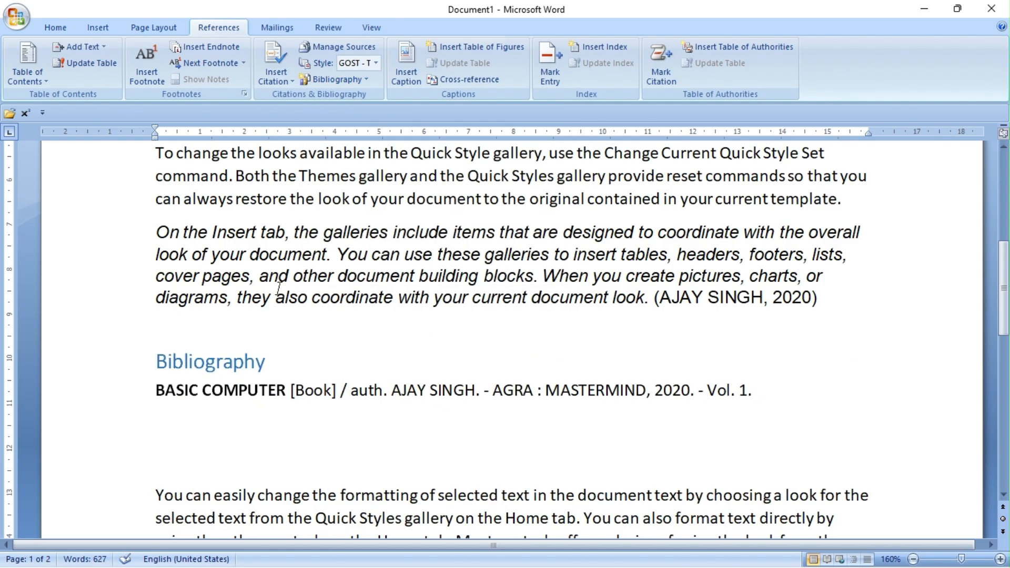
key(BackSpace)
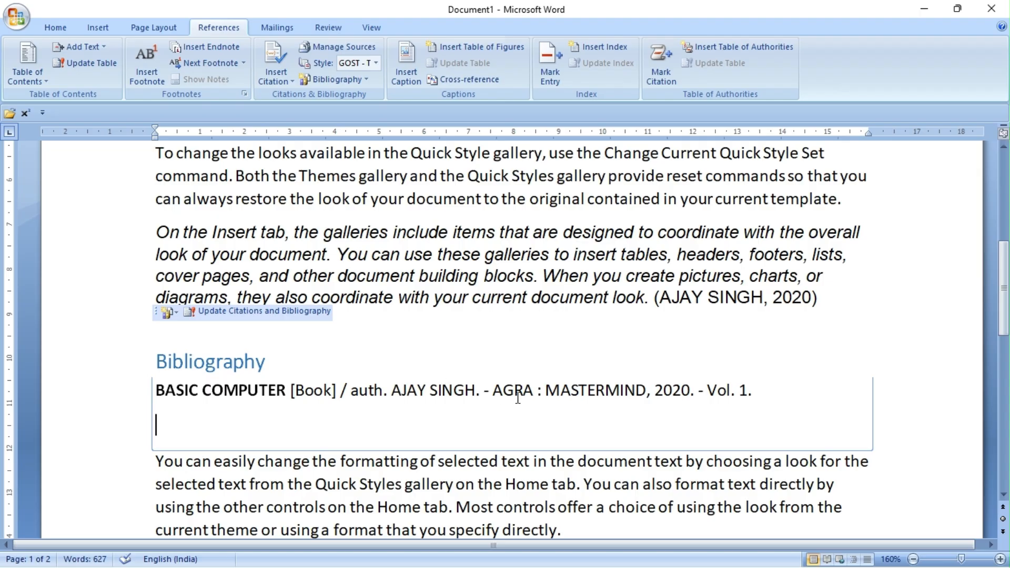
triple_click(761, 391)
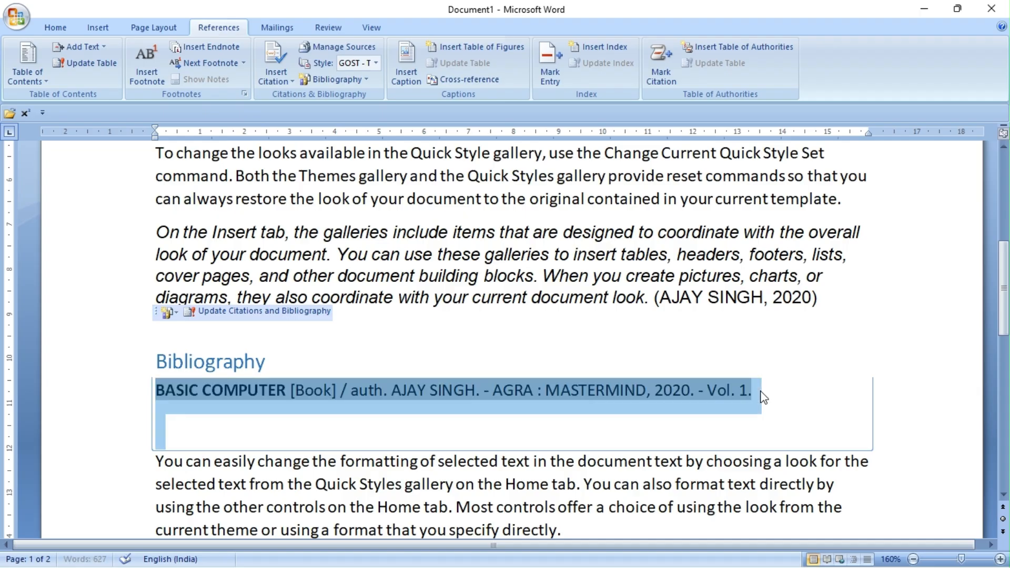
click(638, 423)
click(848, 305)
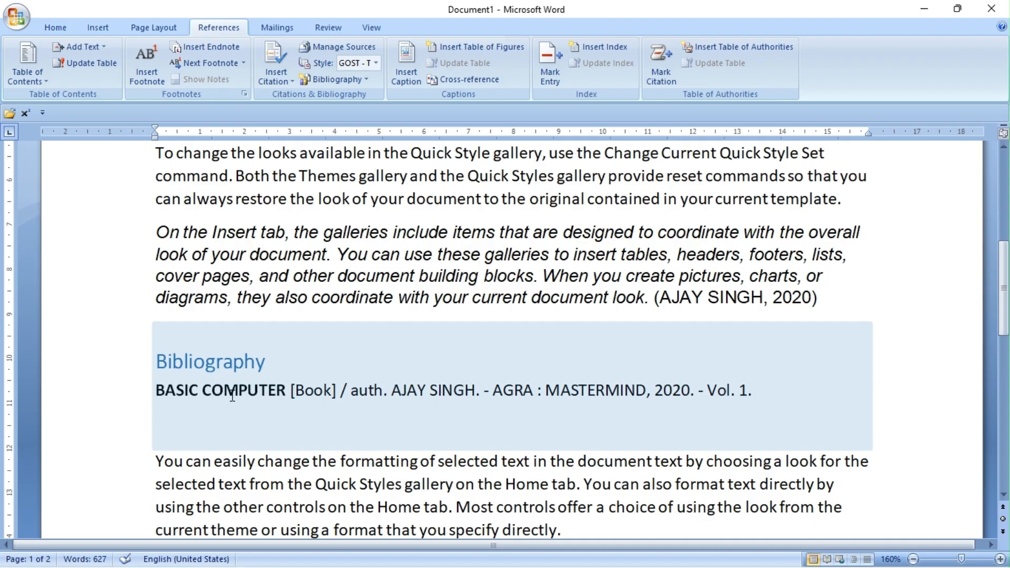
Try the Chicago and GOST - Name Sort citation styles on the bibliography, and return to GOST - Title Sort.
click(380, 381)
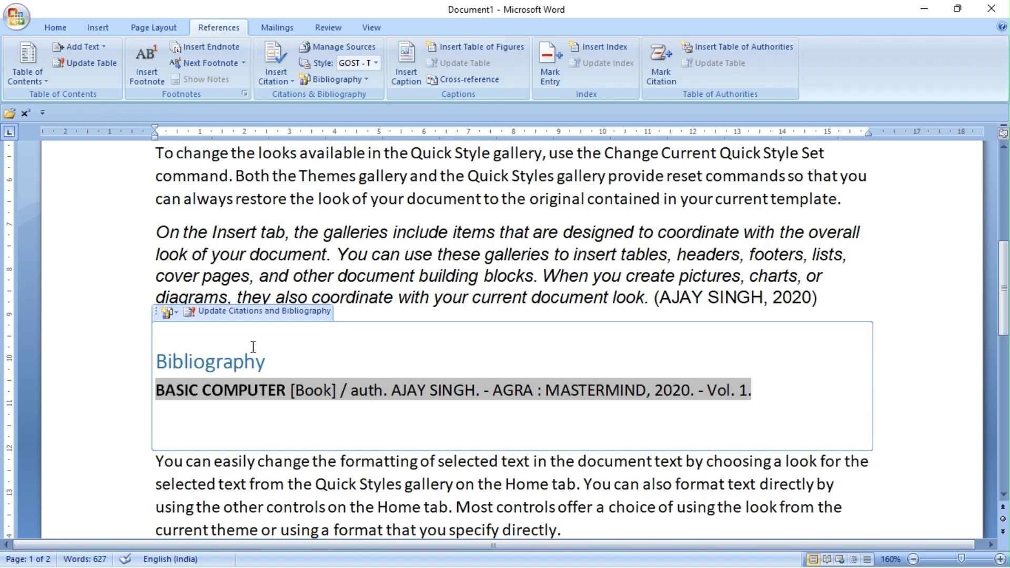
click(366, 62)
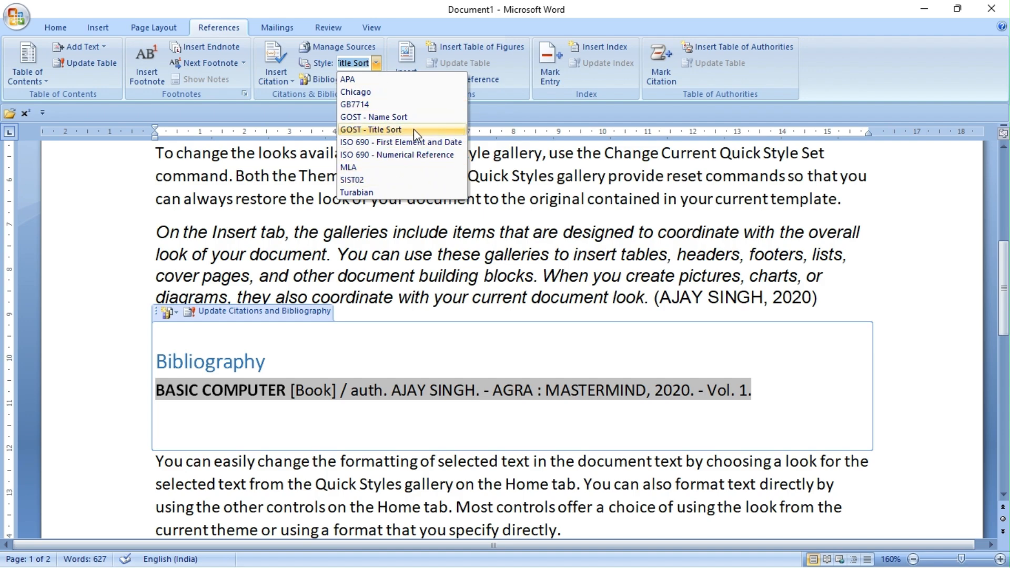
click(348, 92)
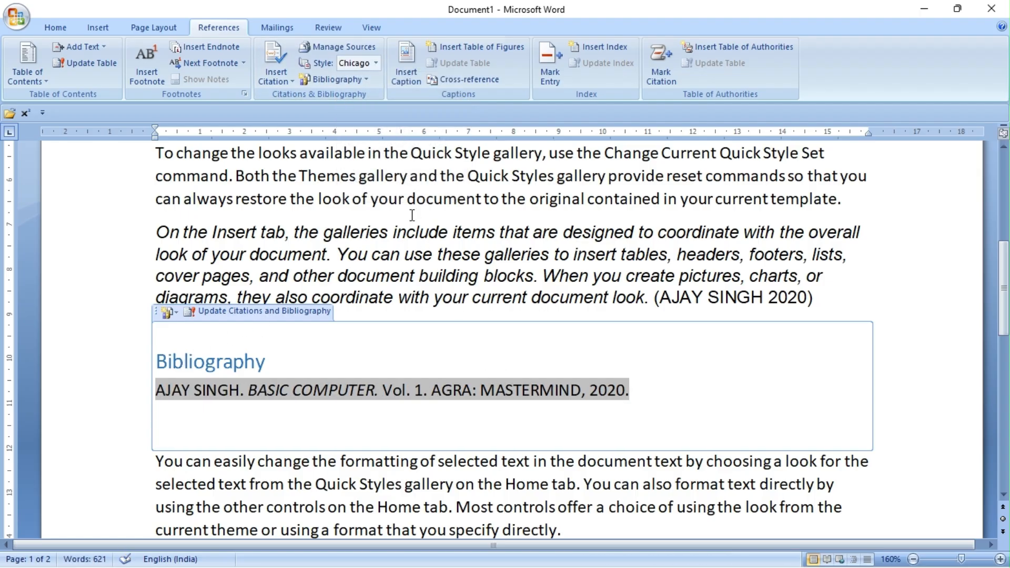
click(376, 62)
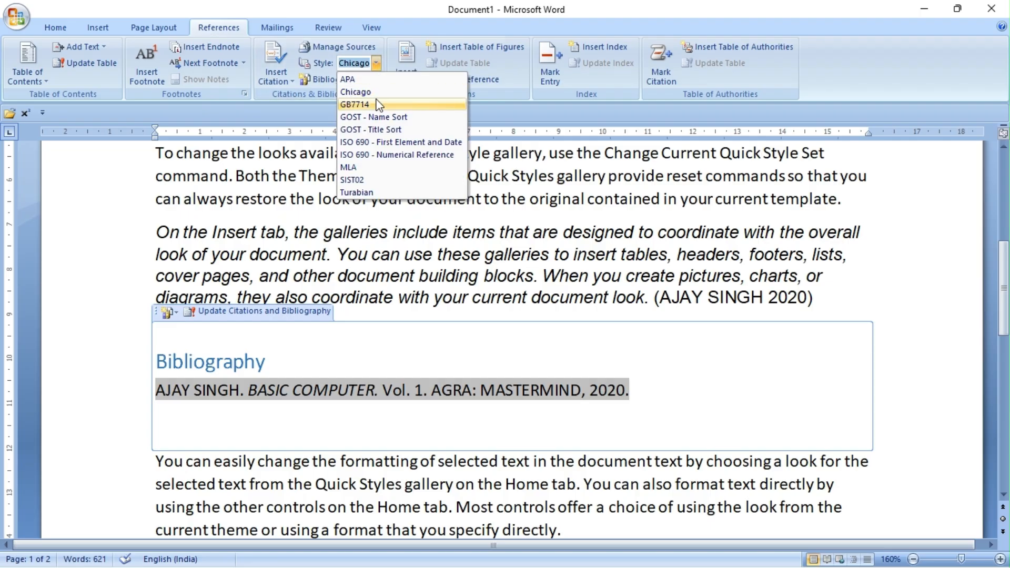
click(376, 116)
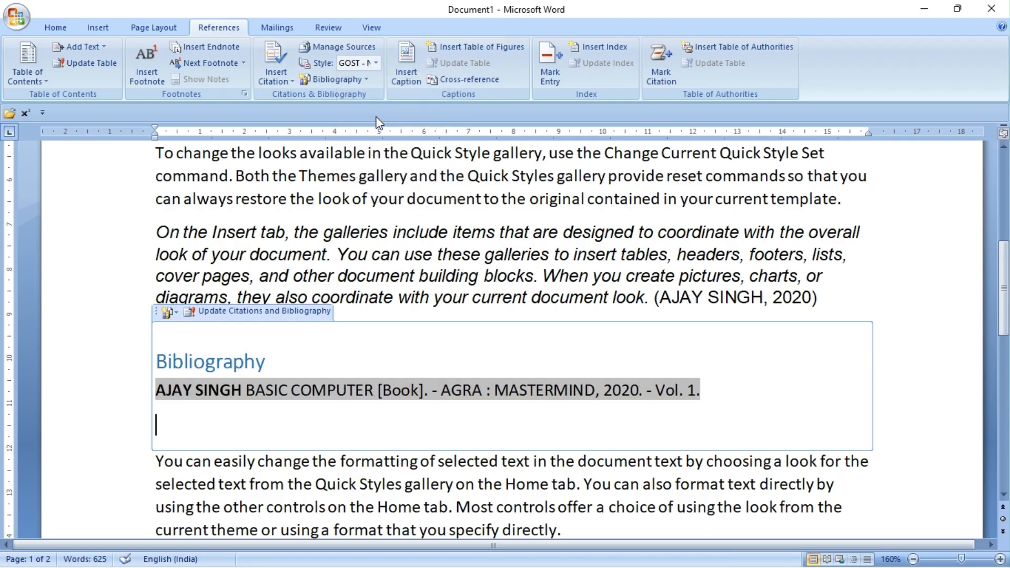
click(376, 62)
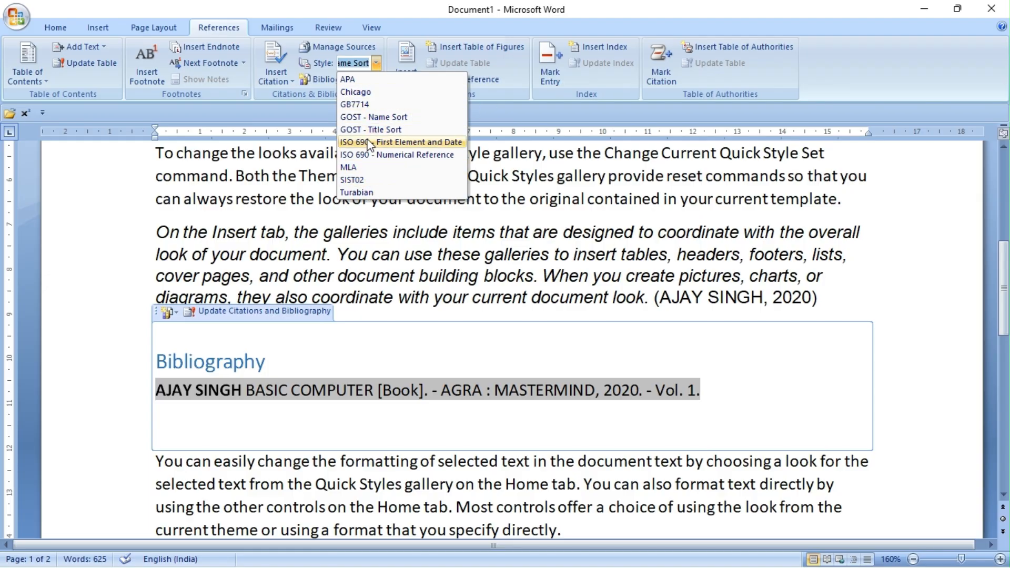
click(421, 130)
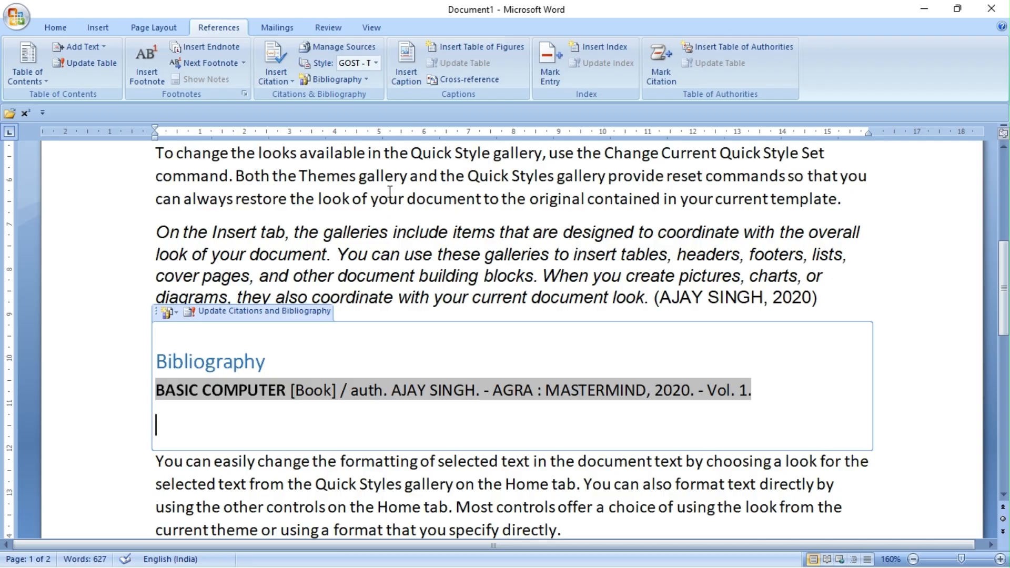
Open the current document's BASIC COMPUTER source for editing in the Source Manager and set its year to 2022.
click(332, 49)
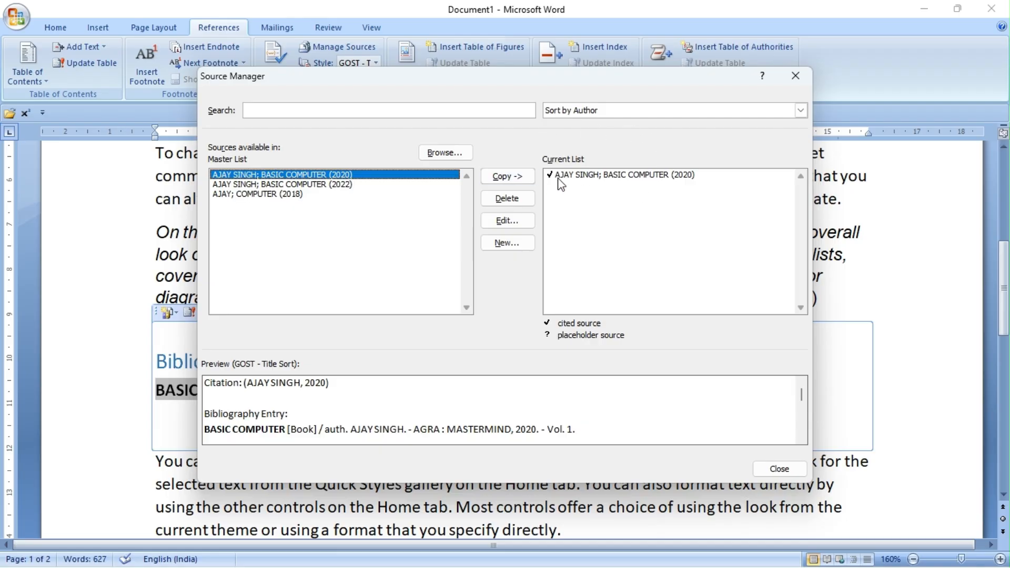
click(633, 176)
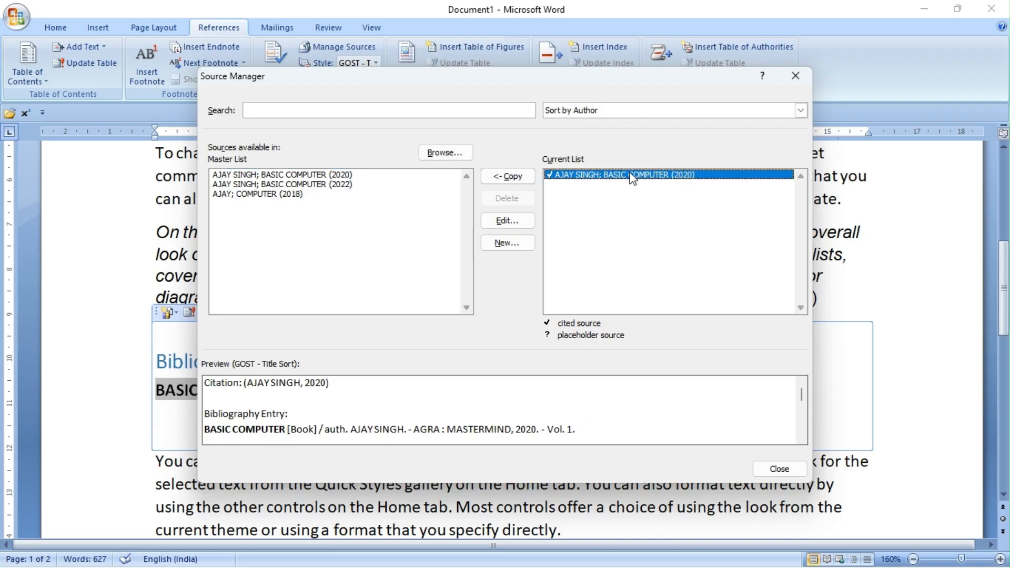
click(513, 217)
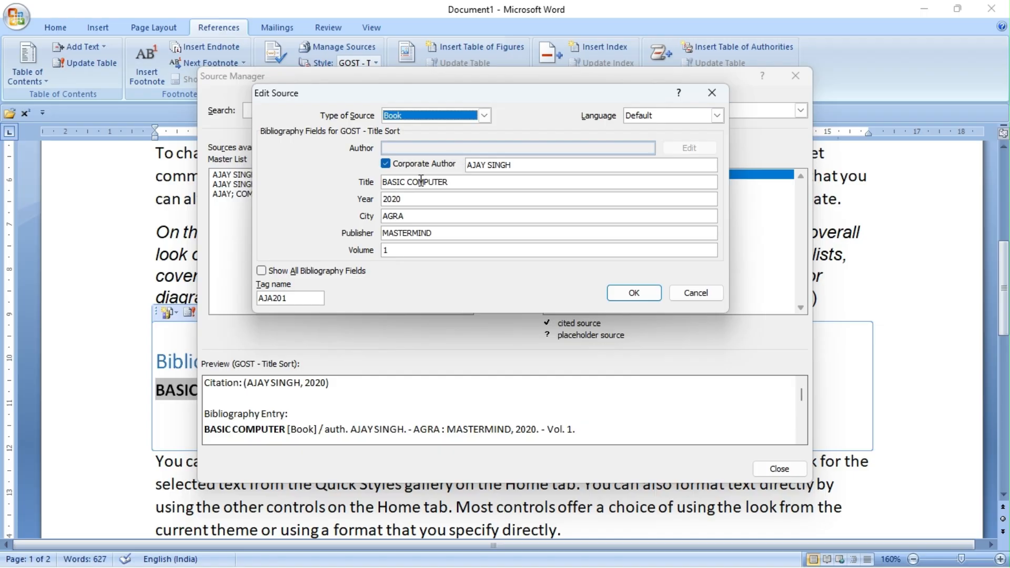
click(409, 199)
key(BackSpace)
key(BackSpace)
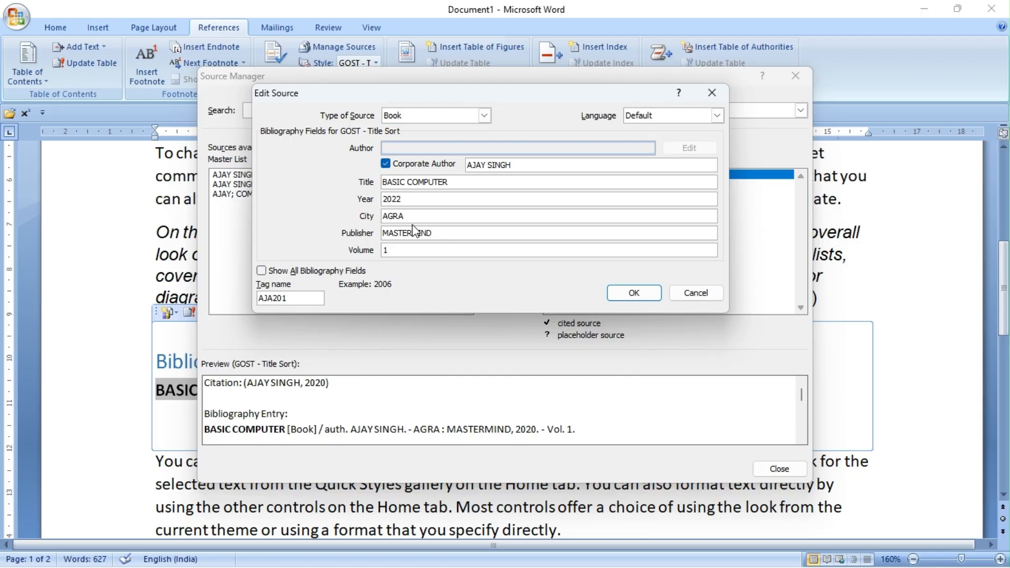
Set the source's city to DELHI and volume to 2, applying the changes to both the master list and the current document.
click(438, 216)
key(BackSpace)
key(BackSpace)
key(BackSpace)
key(BackSpace)
text(DEL)
click(406, 250)
key(BackSpace)
click(639, 293)
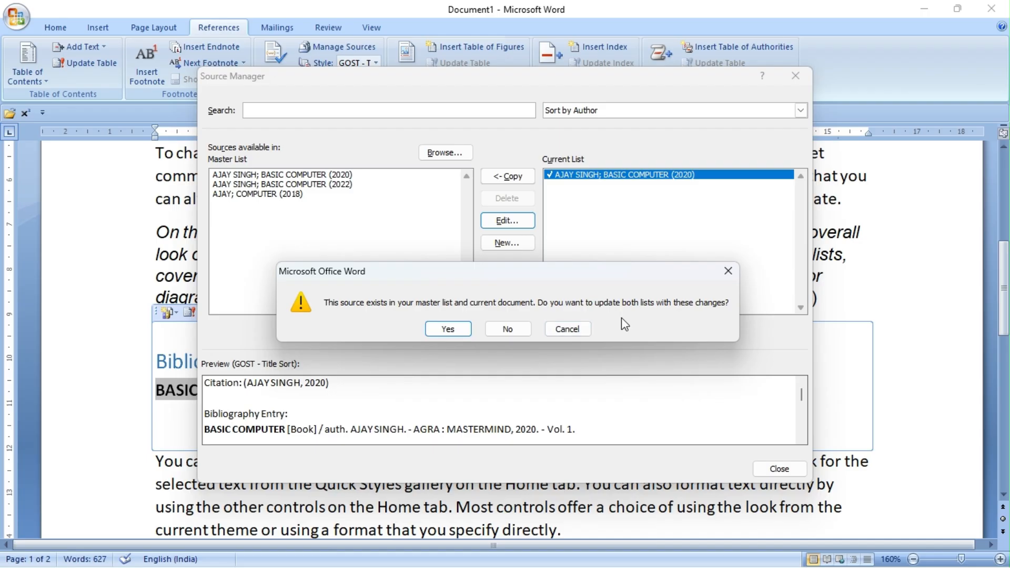
click(449, 330)
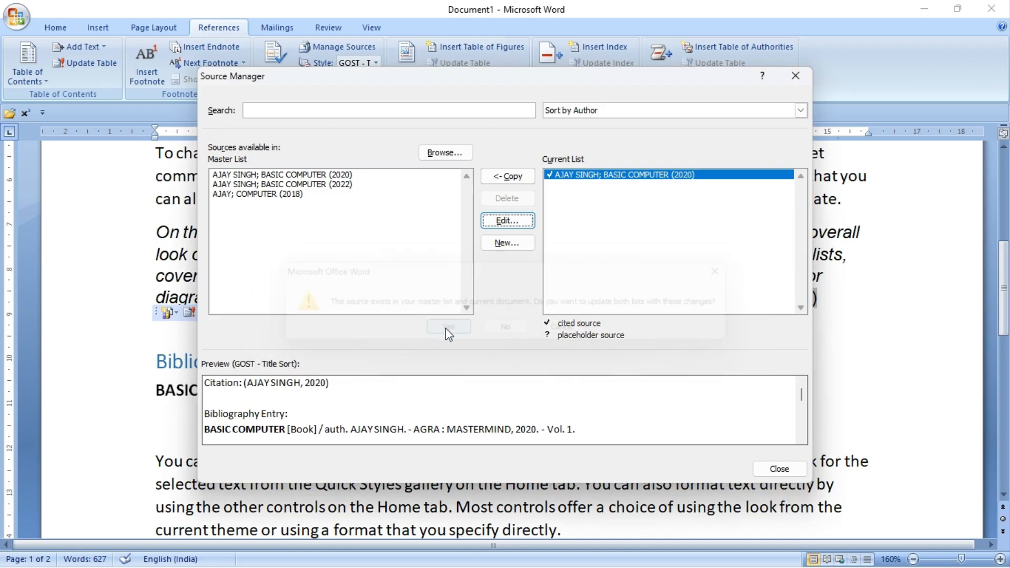
click(776, 469)
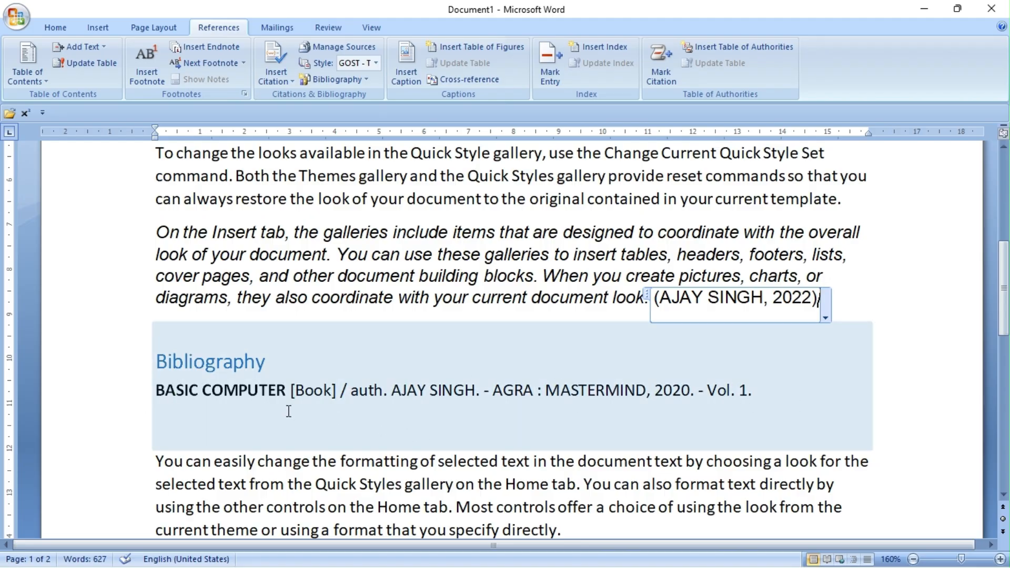
Update the bibliography block below the italic paragraph with the edited source details.
click(265, 403)
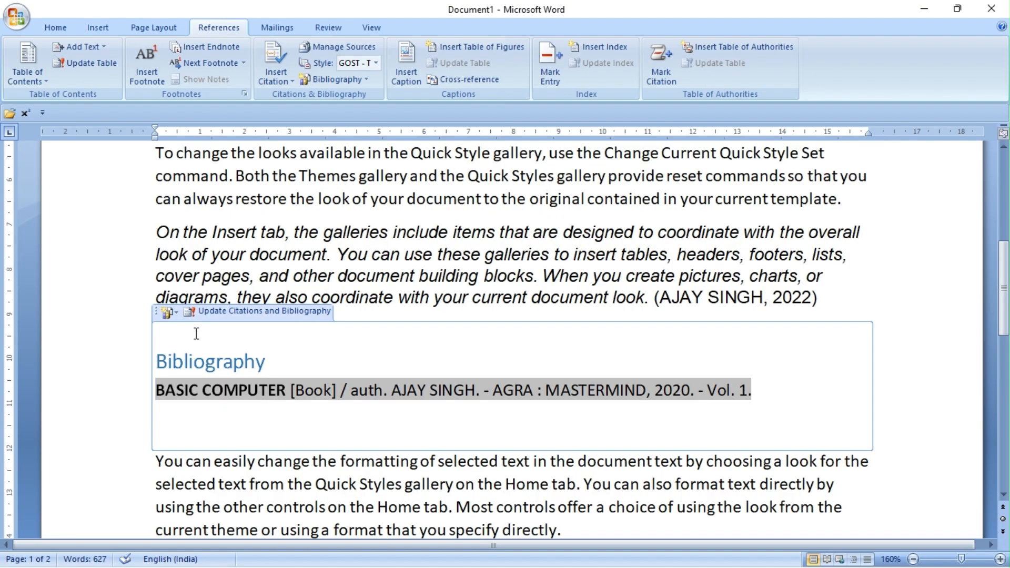
click(187, 315)
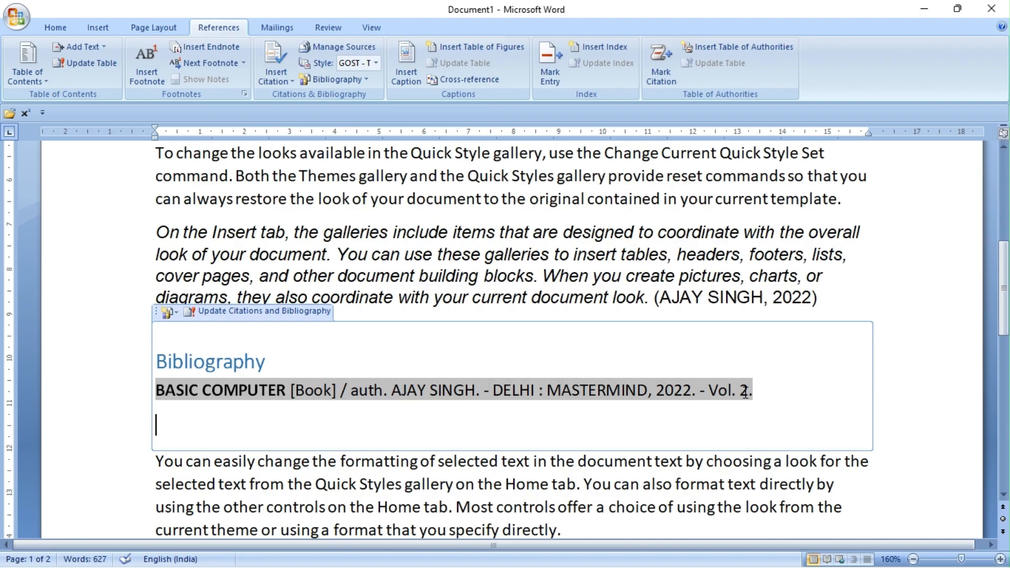
click(574, 288)
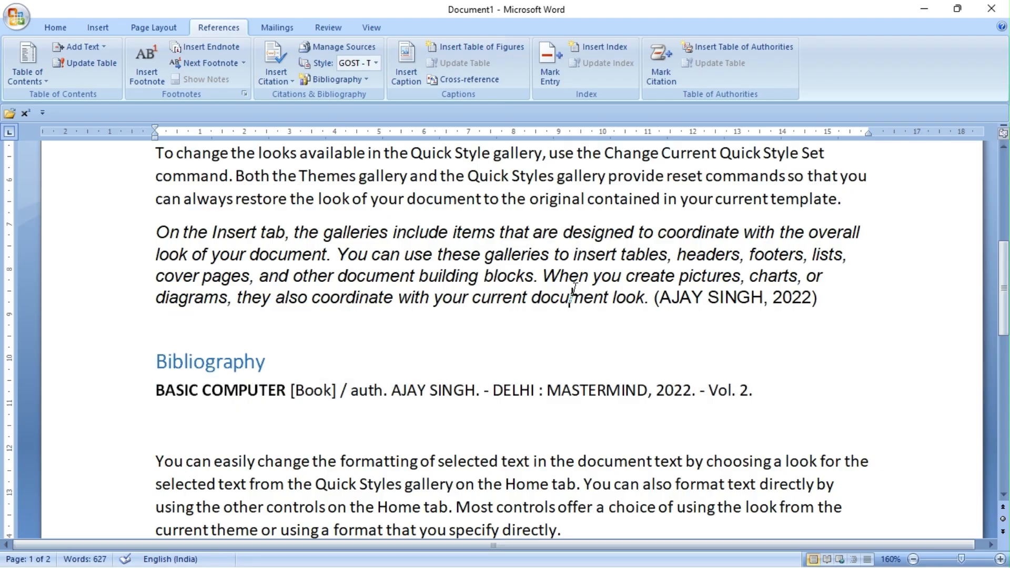